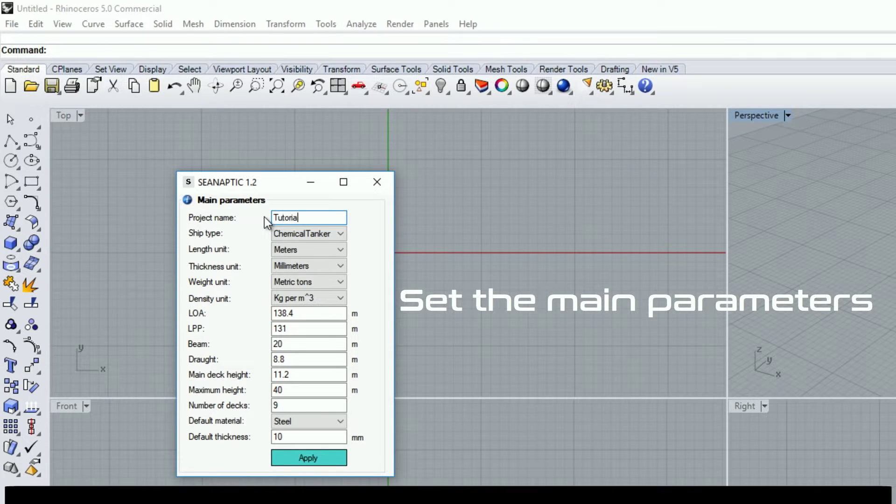
# - Name the project Tutorial1, choose the BulkCarrier ship type, and set LOA to 107 m, LPP to 100 m and beam to 18 m
pyautogui.click(337, 235)
pyautogui.click(317, 256)
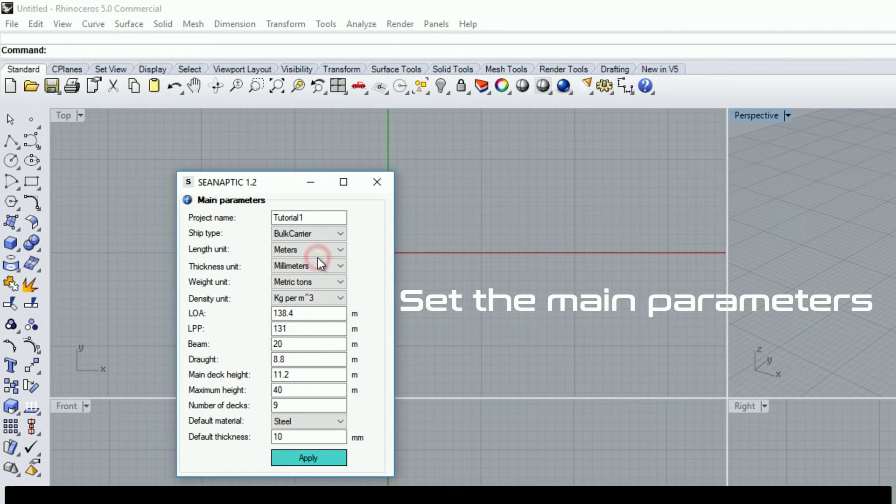
pyautogui.moveTo(299, 314); pyautogui.dragTo(289, 315)
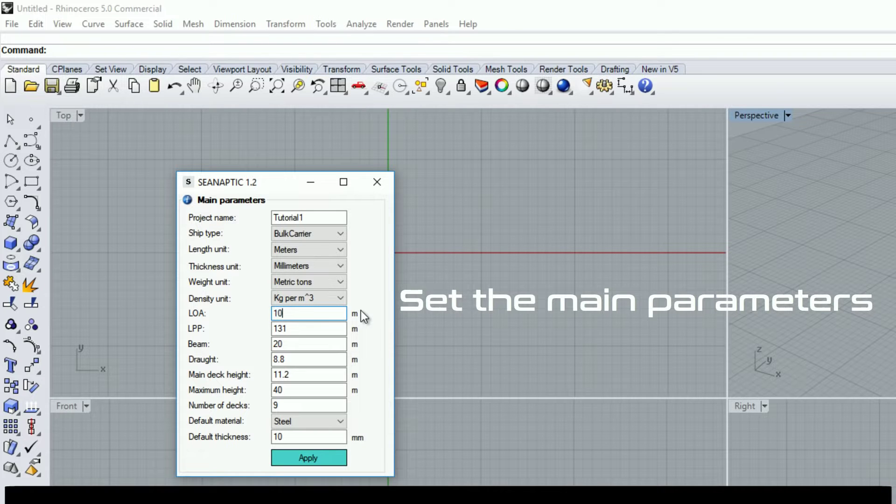
pyautogui.moveTo(303, 329); pyautogui.dragTo(269, 345)
pyautogui.write('18')
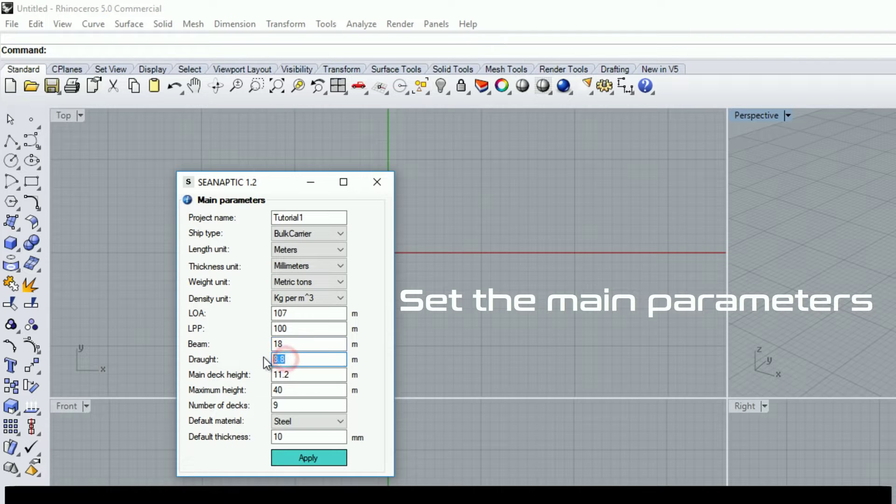
# - Set draught to 5 m, main deck height to 13 m, maximum height to 15 m and 2 decks, and apply the main parameters
pyautogui.moveTo(293, 374); pyautogui.dragTo(264, 388)
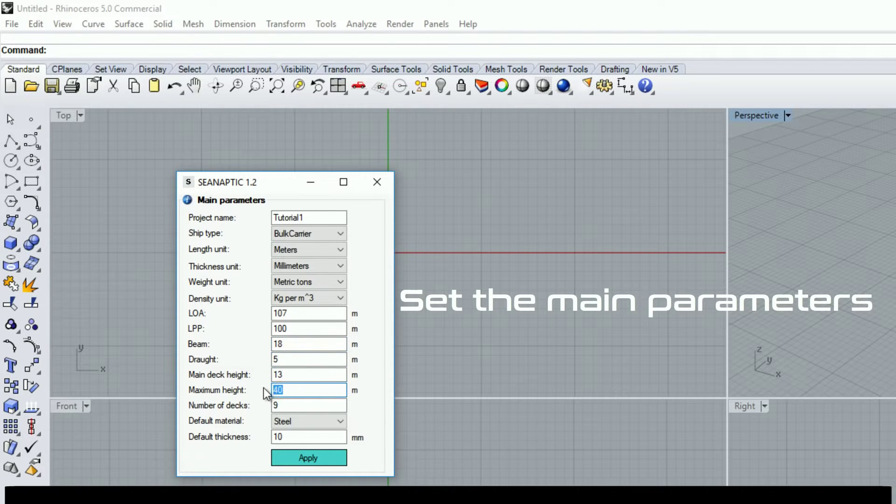
pyautogui.write('15')
pyautogui.moveTo(280, 405); pyautogui.dragTo(268, 403)
pyautogui.write('2')
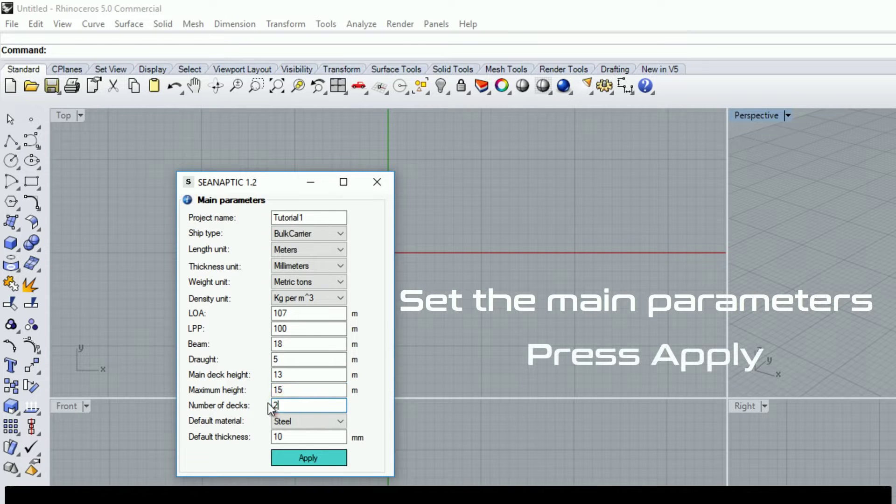
pyautogui.click(304, 456)
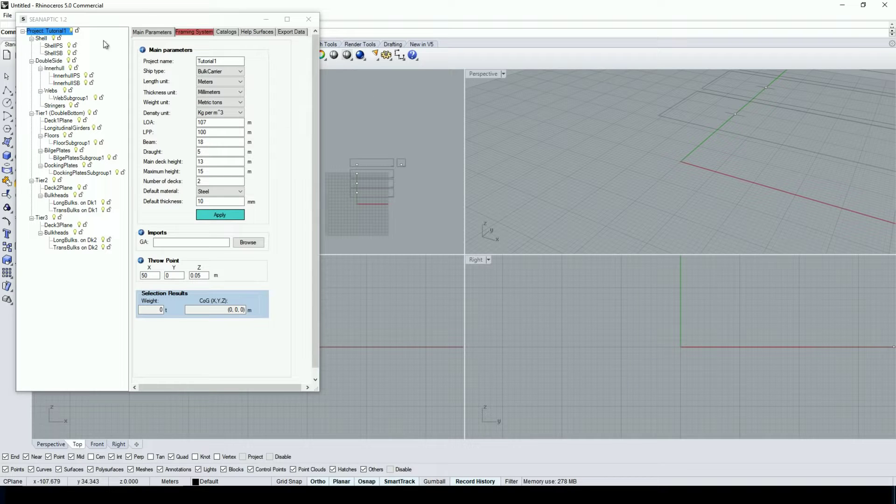
# - Import General Arrangement.dxf as the GA drawing and maximize the Top viewport
pyautogui.click(249, 243)
pyautogui.click(157, 86)
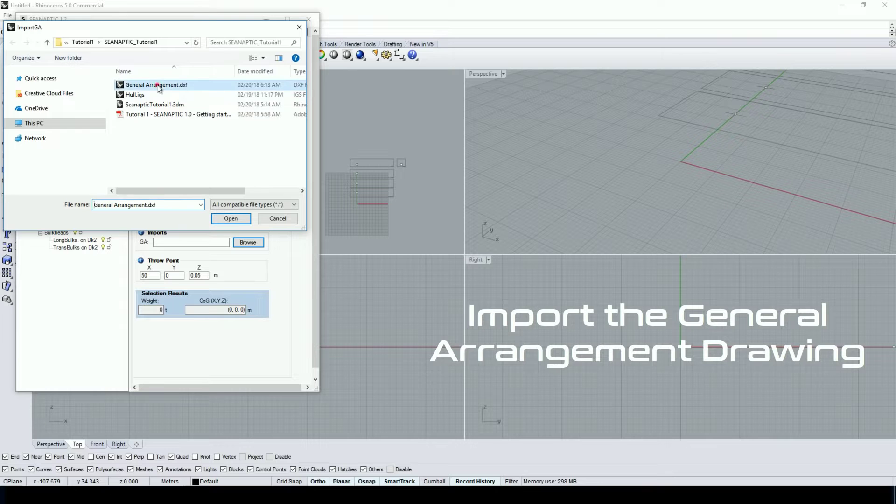
pyautogui.click(231, 218)
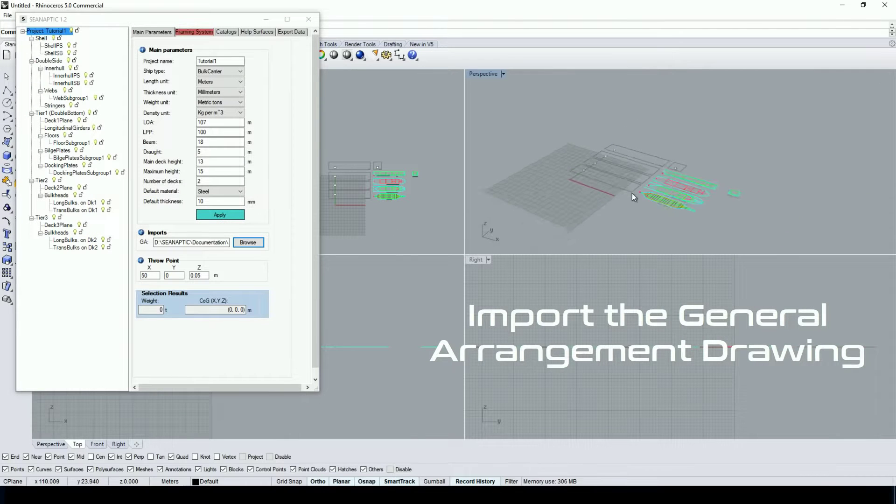
pyautogui.moveTo(241, 19); pyautogui.dragTo(272, 98)
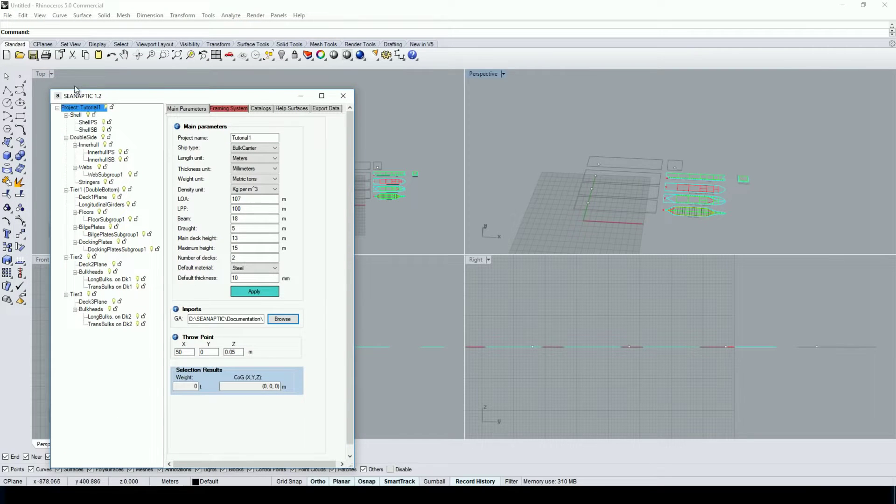
pyautogui.doubleClick(41, 73)
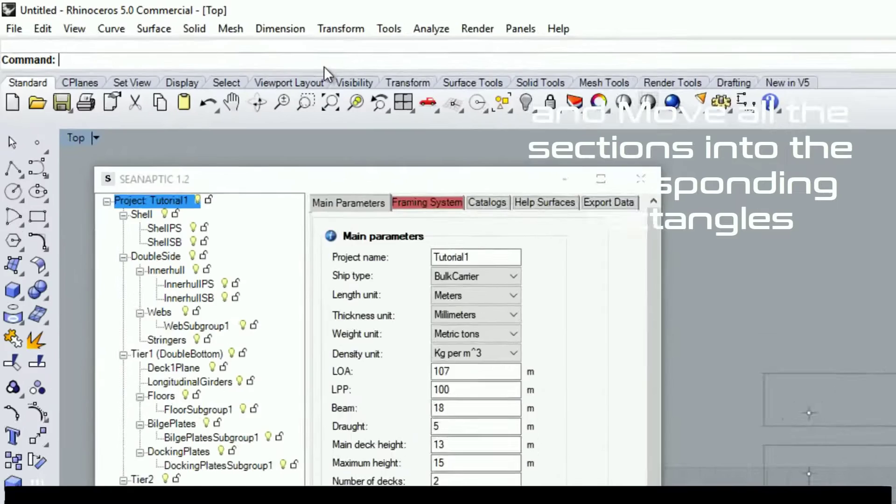
# - Move the Bellow Tanktop section from its circled reference point onto the cross mark in the Bellow Tanktop rectangle
pyautogui.click(173, 34)
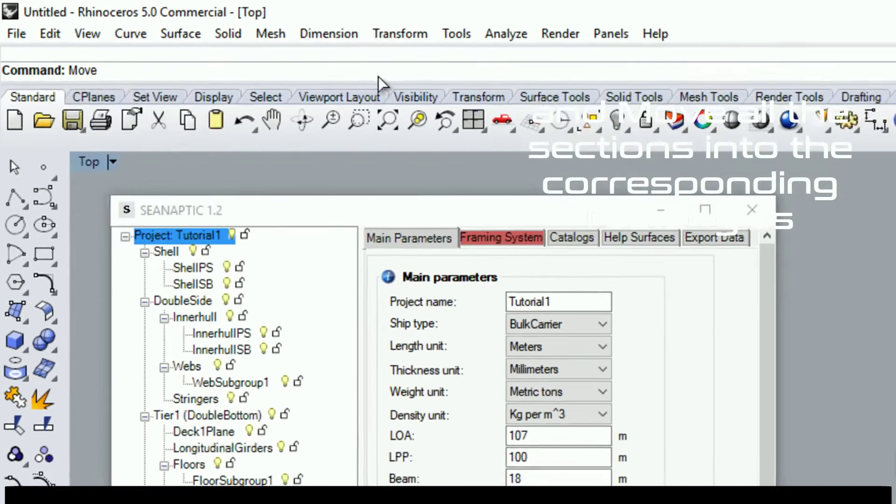
pyautogui.press('Return')
pyautogui.scroll(3, 638, 382)
pyautogui.moveTo(517, 255); pyautogui.dragTo(780, 325)
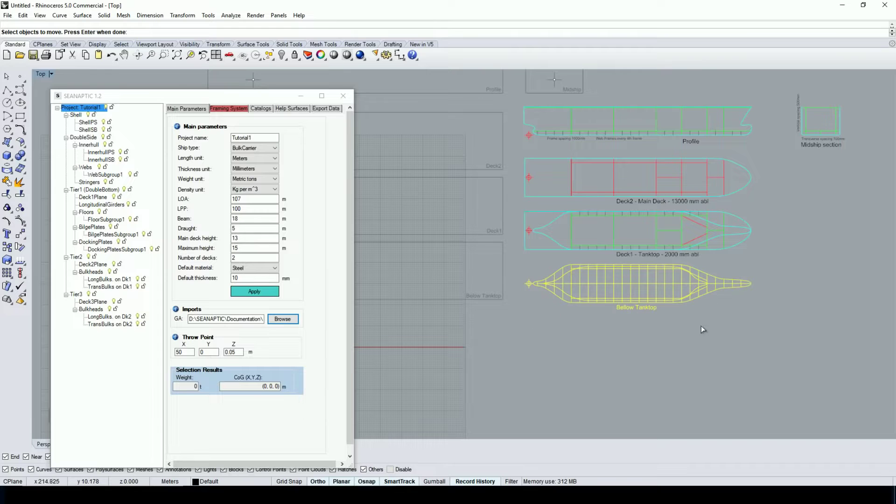
pyautogui.scroll(2, 514, 289)
pyautogui.press('Return')
pyautogui.scroll(3, 550, 268)
pyautogui.click(551, 259)
pyautogui.scroll(-5, 646, 294)
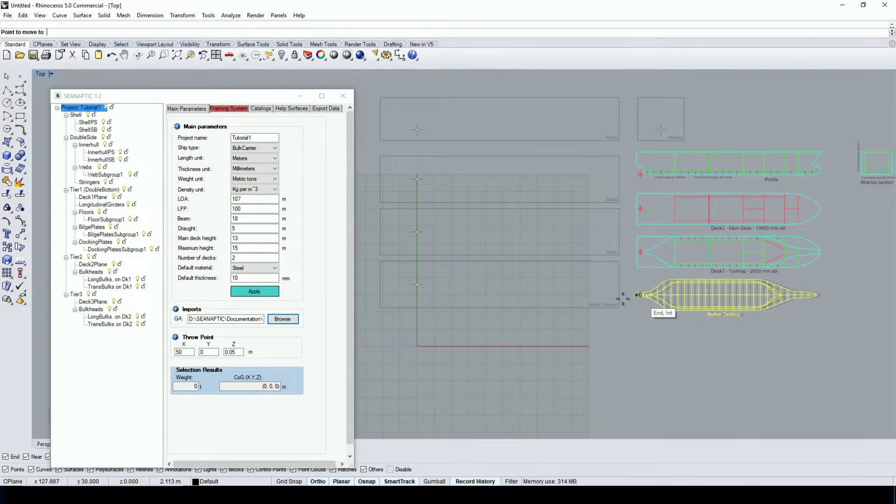
pyautogui.scroll(5, 422, 284)
pyautogui.click(392, 272)
# - Move the Deck1 - Tanktop section from its circled reference point onto the cross mark in the Deck1 rectangle
pyautogui.scroll(-1, 385, 312)
pyautogui.scroll(-5, 385, 309)
pyautogui.scroll(4, 614, 275)
pyautogui.moveTo(587, 265); pyautogui.dragTo(887, 353)
pyautogui.scroll(6, 610, 303)
pyautogui.press('Return')
pyautogui.click(579, 278)
pyautogui.scroll(-5, 662, 354)
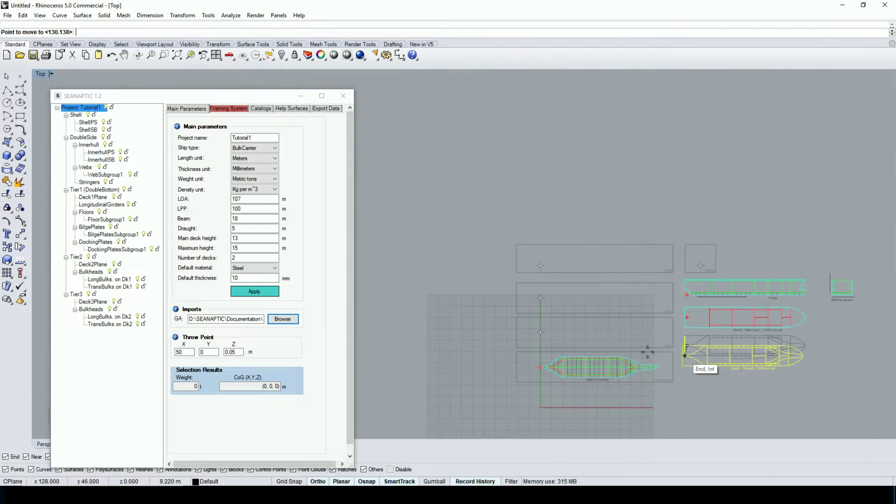
pyautogui.scroll(5, 540, 332)
pyautogui.click(569, 334)
# - Move the Deck2 - Main Deck section from its circled reference point onto the cross mark in the Deck2 rectangle
pyautogui.scroll(-5, 479, 353)
pyautogui.scroll(3, 658, 342)
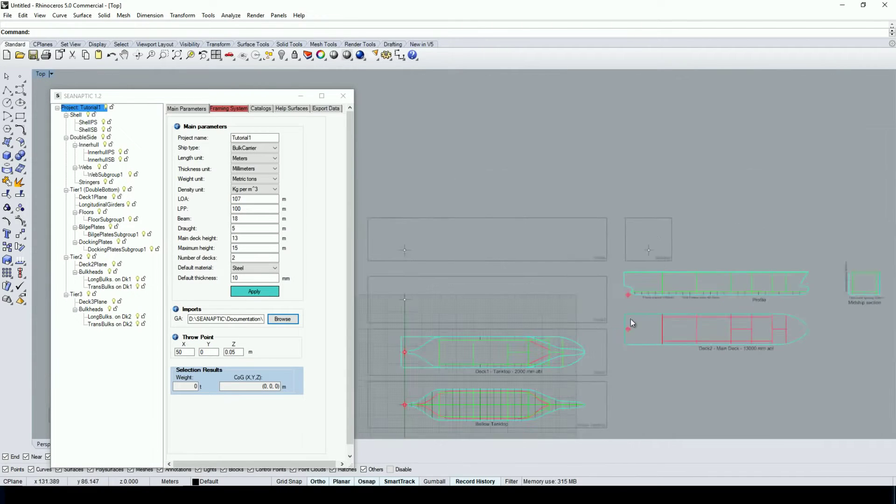
pyautogui.click(677, 327)
pyautogui.press('m')
pyautogui.press('Return')
pyautogui.scroll(5, 616, 326)
pyautogui.click(591, 305)
pyautogui.scroll(-5, 650, 340)
pyautogui.scroll(5, 495, 324)
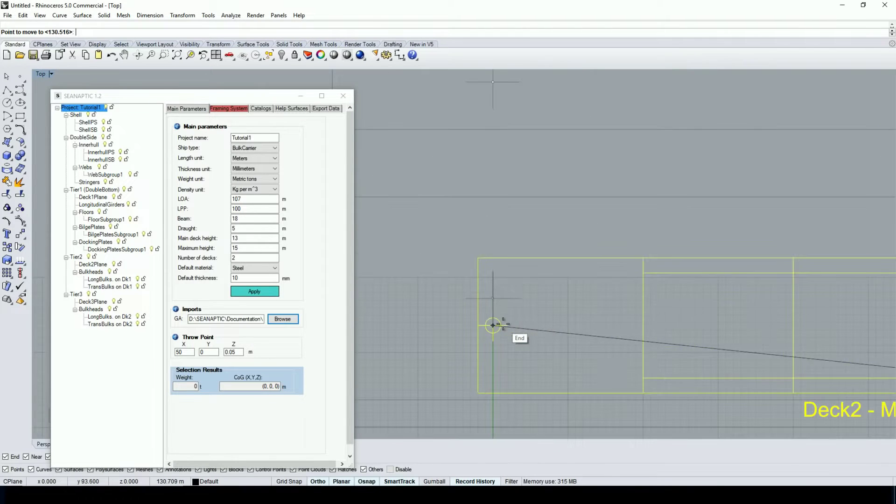
pyautogui.click(490, 302)
# - Move the Profile section from its circled reference point onto the cross mark in the Profile rectangle
pyautogui.scroll(-5, 474, 320)
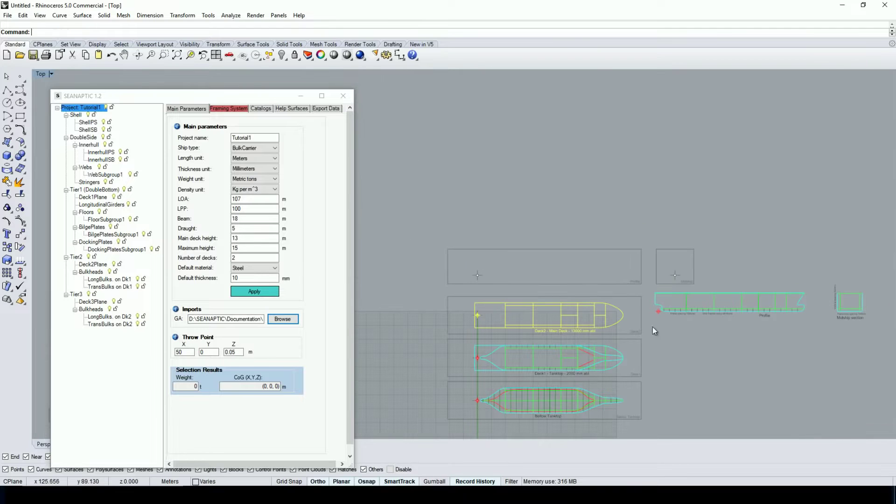
pyautogui.click(646, 288)
pyautogui.moveTo(645, 287); pyautogui.dragTo(828, 330)
pyautogui.scroll(4, 673, 320)
pyautogui.press('Return')
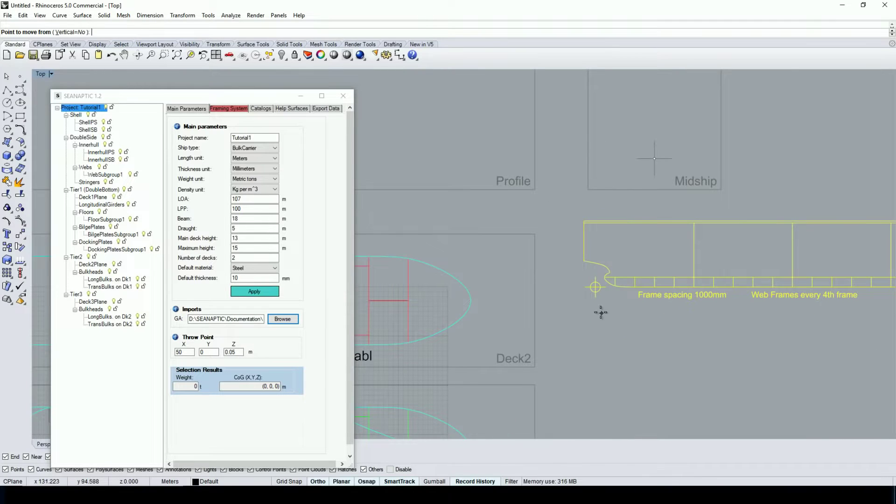
pyautogui.scroll(3, 600, 310)
pyautogui.click(594, 256)
pyautogui.scroll(-4, 653, 343)
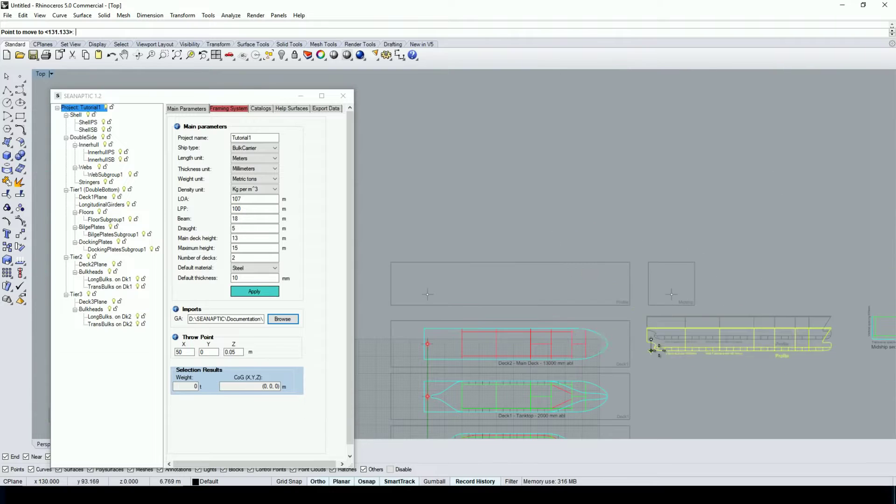
pyautogui.scroll(4, 435, 297)
pyautogui.click(435, 296)
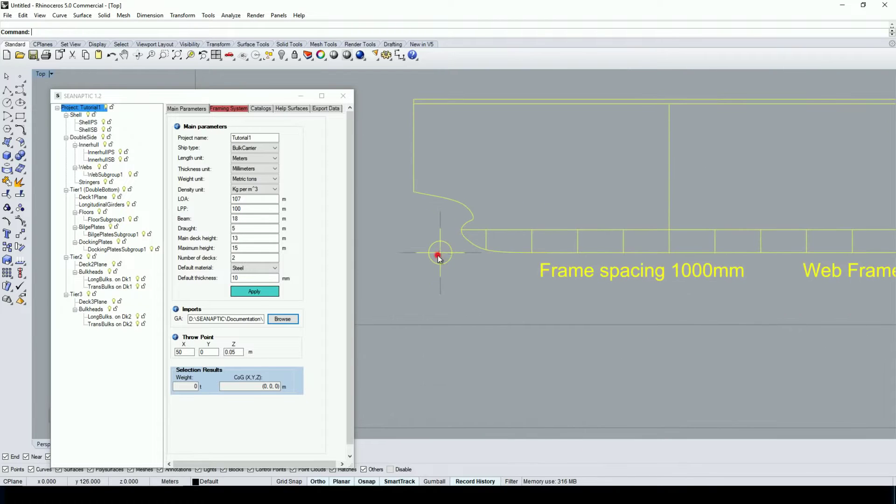
# - Move the Midship section from the keel centreline point onto the cross mark in the Midship rectangle
pyautogui.scroll(-5, 411, 296)
pyautogui.moveTo(738, 282); pyautogui.dragTo(827, 376)
pyautogui.press('Return')
pyautogui.scroll(3, 801, 334)
pyautogui.click(802, 334)
pyautogui.scroll(-4, 746, 336)
pyautogui.scroll(5, 675, 324)
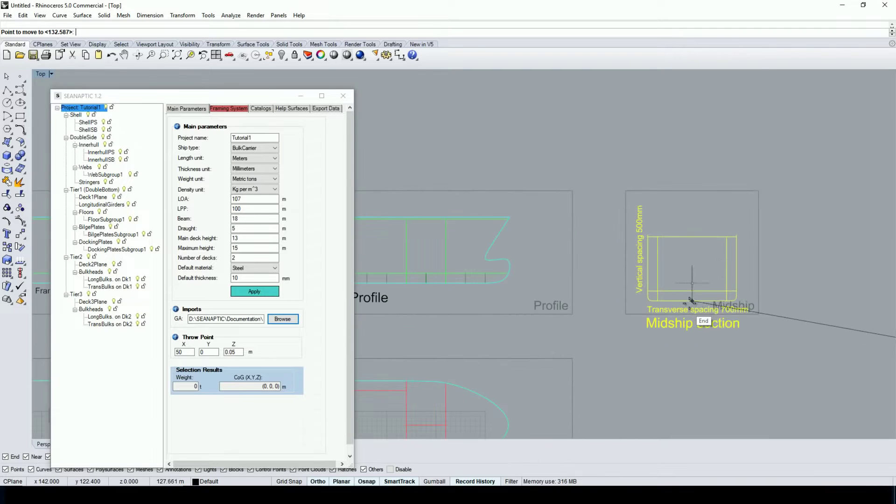
pyautogui.click(688, 282)
pyautogui.scroll(-5, 678, 228)
pyautogui.click(691, 307)
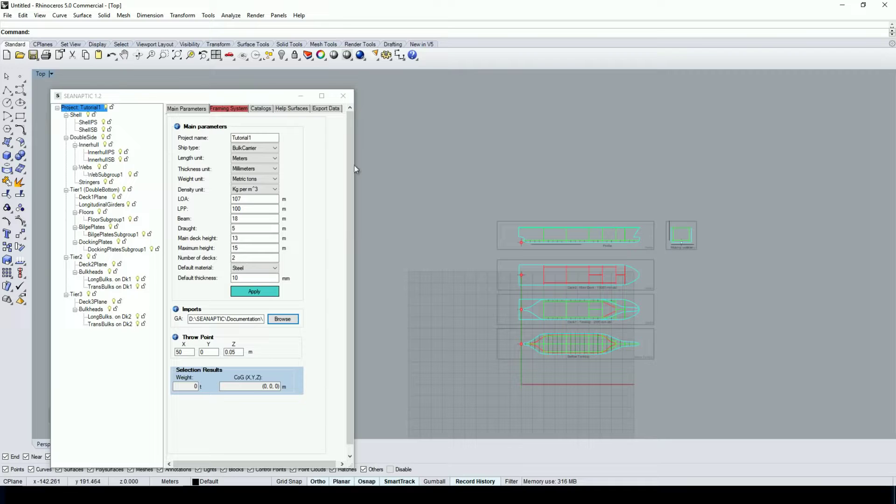
# - Set the longitudinal framing system's Δ1 spacing to 1000 mm and set its frame string
pyautogui.click(229, 109)
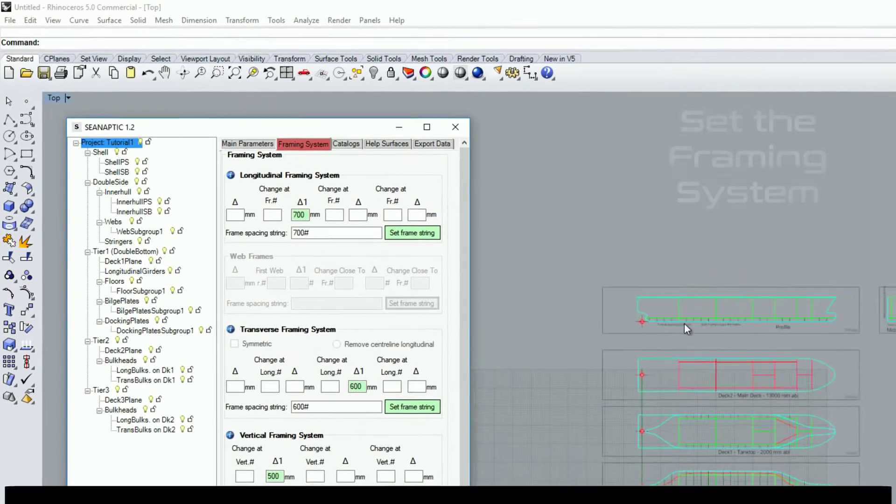
pyautogui.scroll(8, 541, 226)
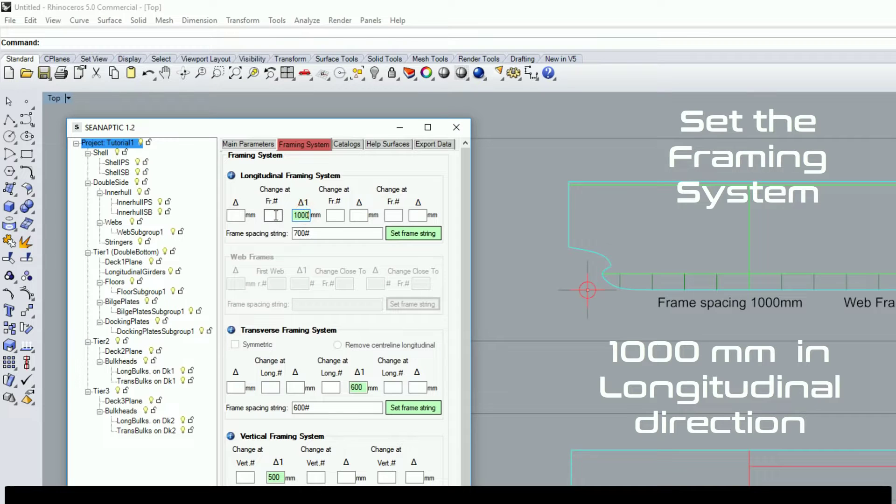
pyautogui.click(407, 236)
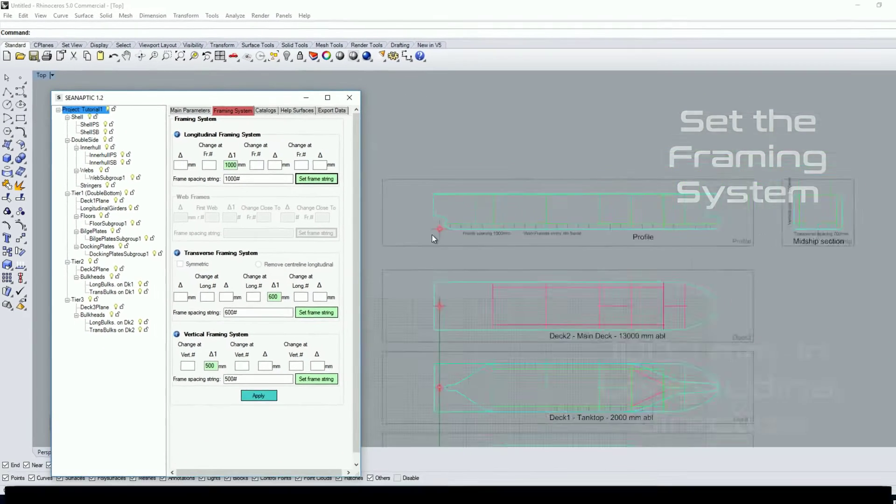
# - Set the transverse framing system's Δ1 spacing to 700 mm and set its frame string
pyautogui.scroll(8, 673, 235)
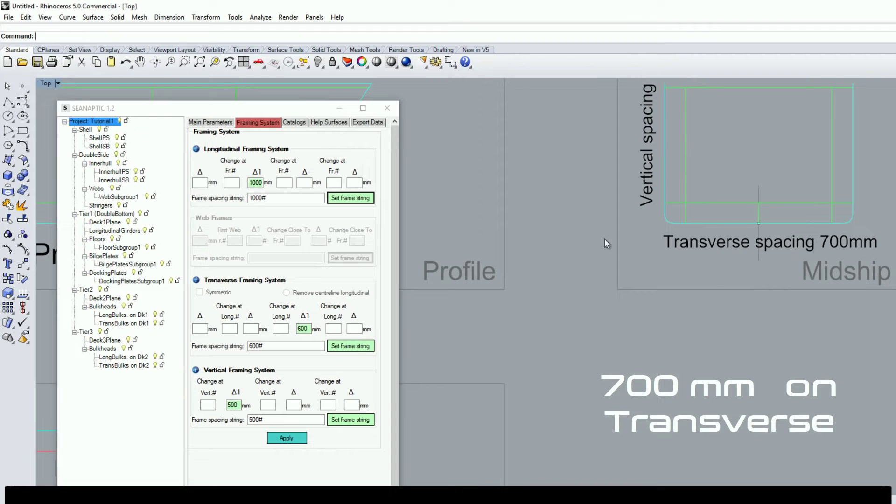
pyautogui.doubleClick(303, 329)
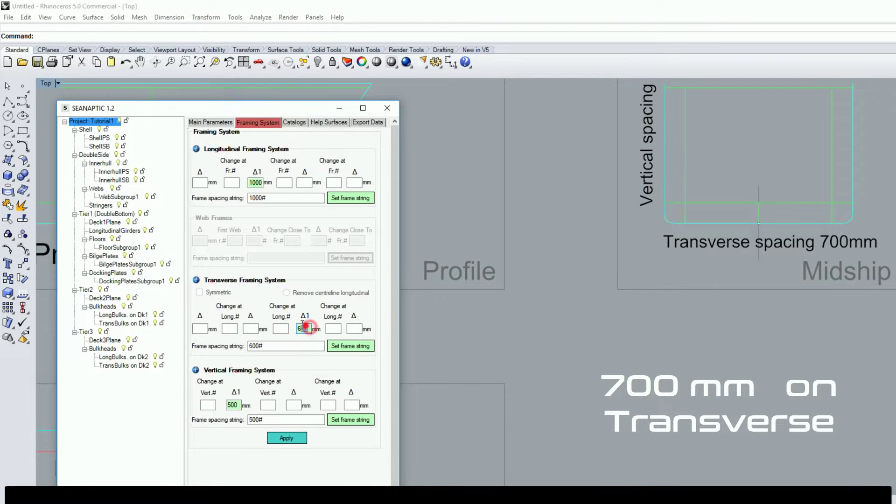
pyautogui.click(350, 346)
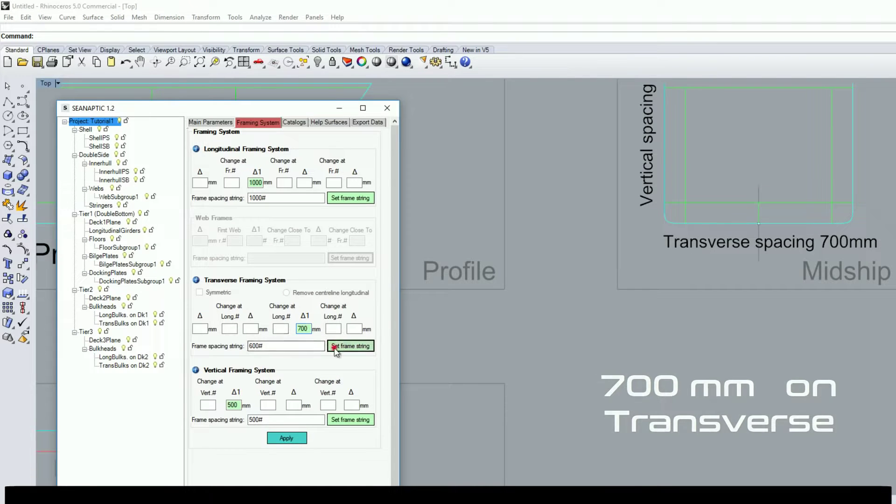
# - Check the vertical spacing against the midship drawing and apply the framing system to generate the rulers
pyautogui.scroll(-2, 595, 391)
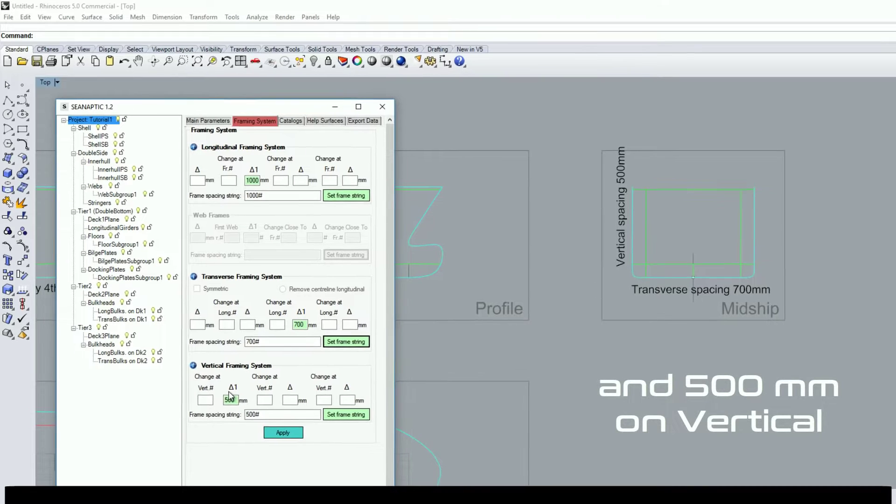
pyautogui.click(287, 438)
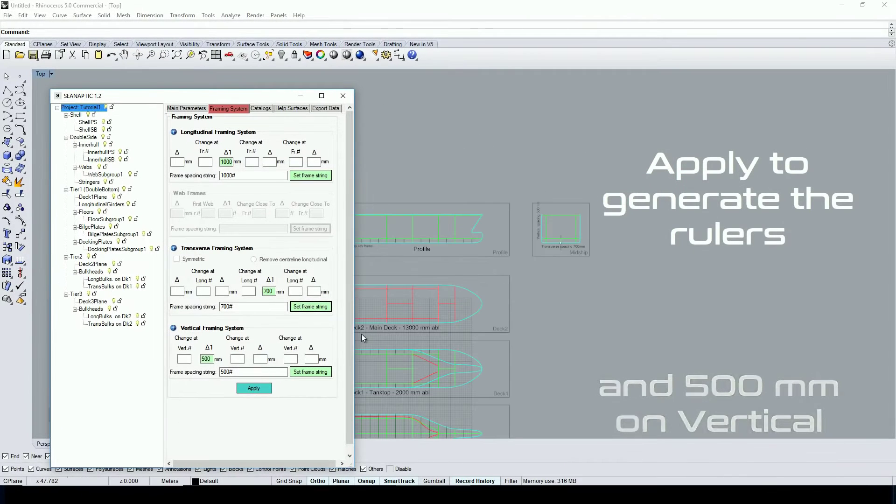
pyautogui.click(263, 388)
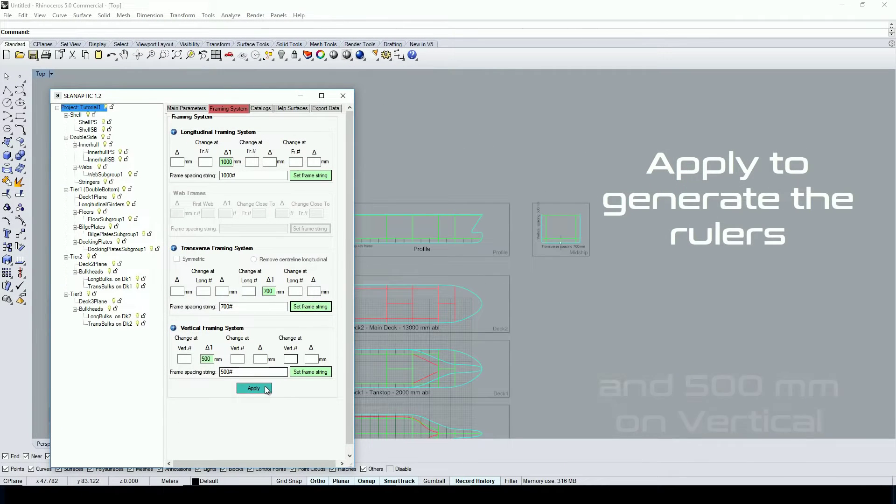
# - Examine the generated rulers on the midship section and along the longitudinal baseline
pyautogui.scroll(6, 552, 230)
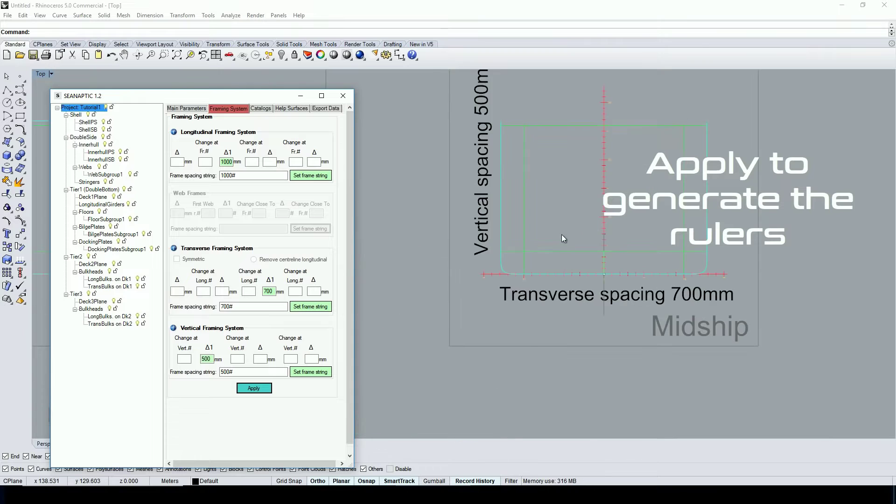
pyautogui.scroll(-6, 610, 244)
pyautogui.scroll(10, 410, 361)
pyautogui.scroll(3, 489, 371)
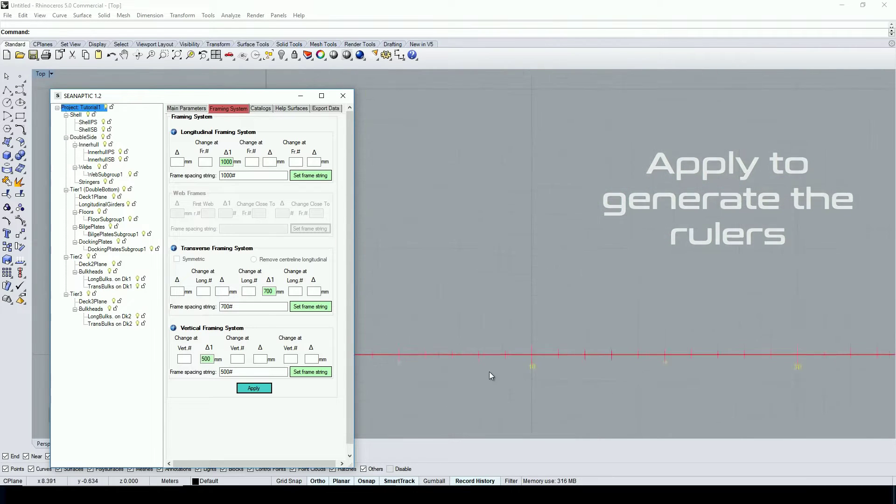
pyautogui.scroll(-2, 467, 290)
pyautogui.scroll(-6, 441, 304)
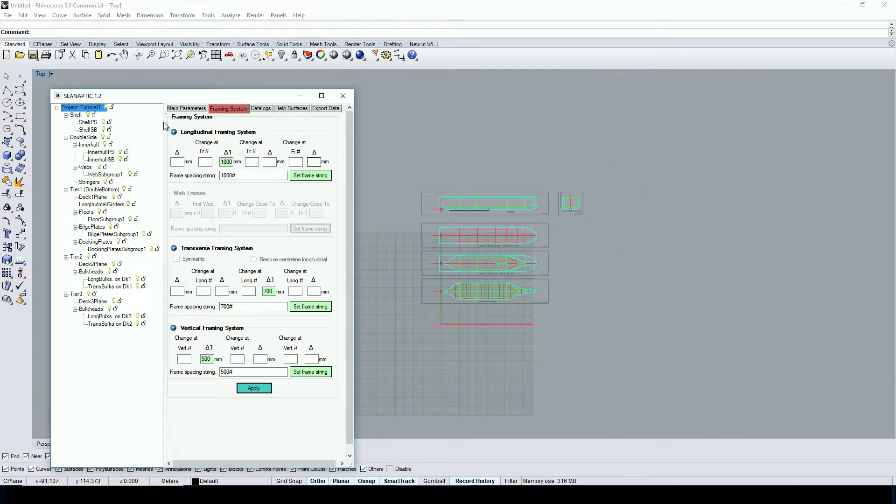
# - Open the Shell settings and check the Symmetric option
pyautogui.click(76, 115)
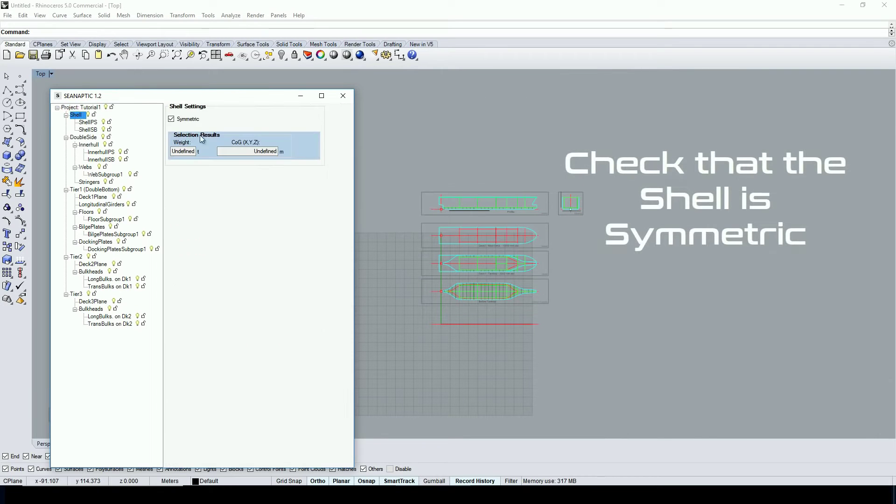
# - Import Hull.igs as the parent surface of ShellPS and show it in a maximized Perspective viewport
pyautogui.click(88, 123)
pyautogui.click(308, 117)
pyautogui.click(135, 94)
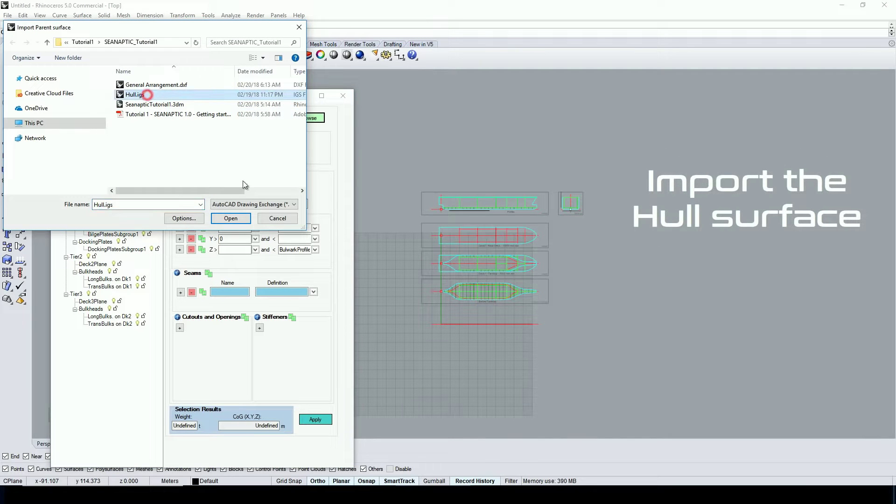
pyautogui.click(232, 218)
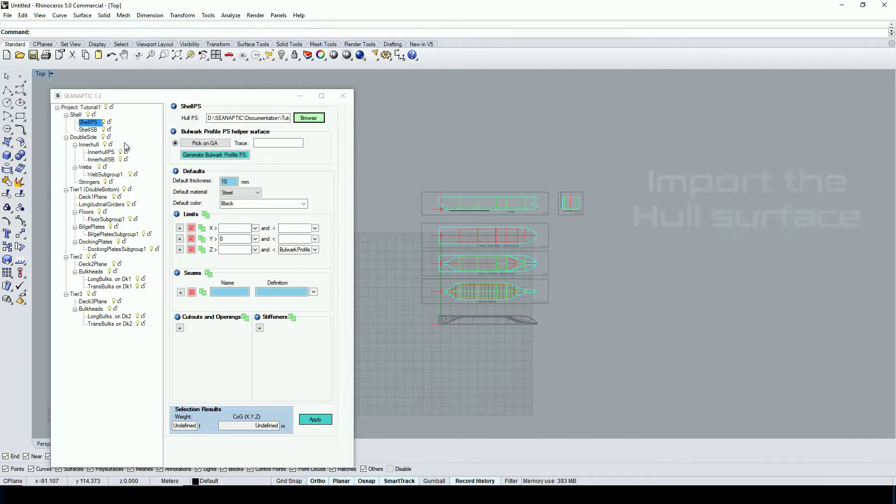
pyautogui.doubleClick(40, 76)
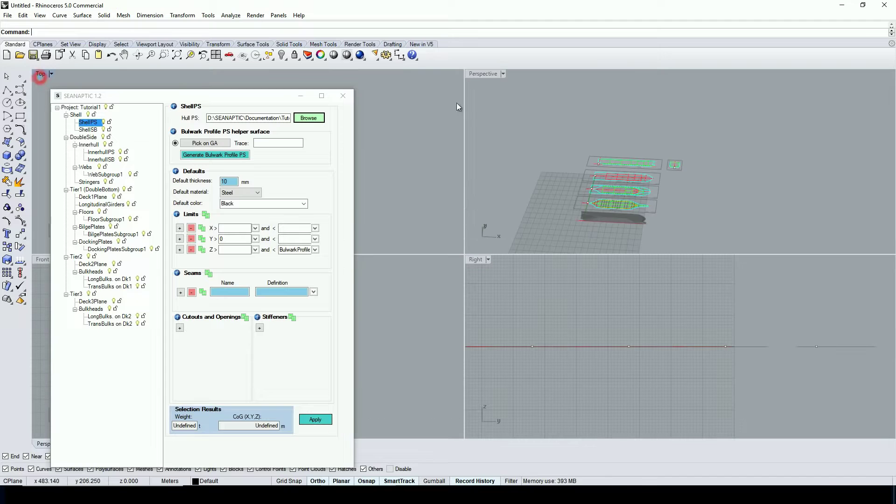
pyautogui.doubleClick(473, 74)
pyautogui.moveTo(609, 308); pyautogui.dragTo(487, 266, button='right')
# - Remove the predefined Y and Z limits from ShellPS and generate the shell
pyautogui.click(191, 239)
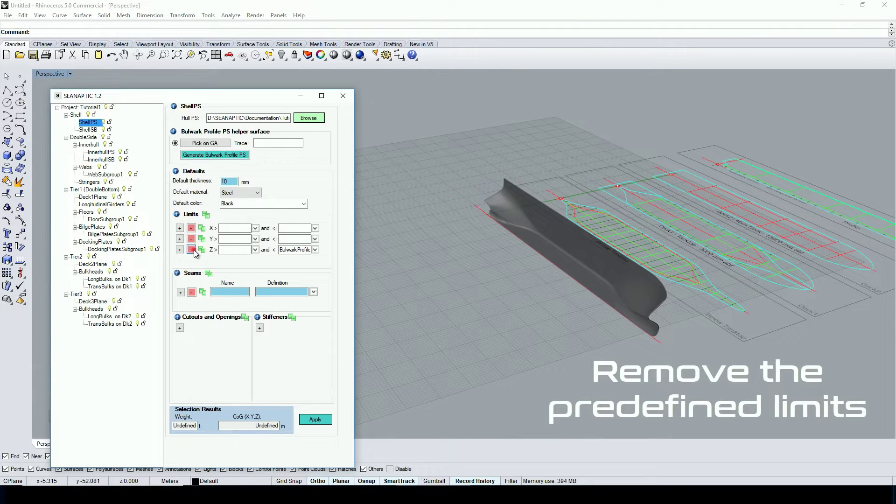
pyautogui.click(192, 251)
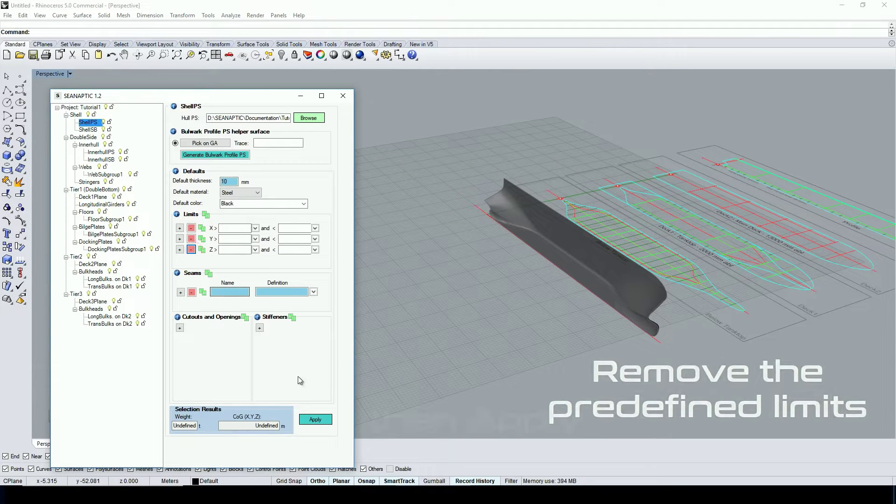
pyautogui.click(313, 419)
pyautogui.moveTo(436, 260); pyautogui.dragTo(626, 290, button='right')
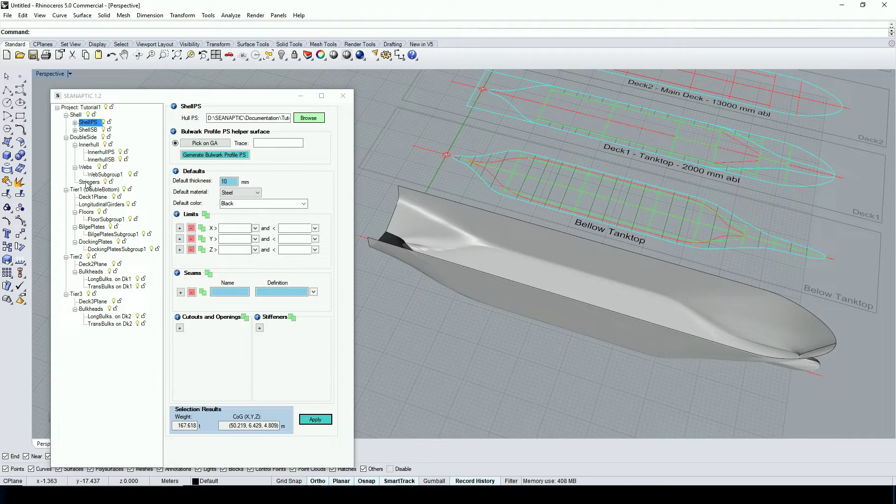
# - Add a custom group under Shell and create a custom X object inside it
pyautogui.click(76, 115)
pyautogui.rightClick(77, 116)
pyautogui.click(89, 122)
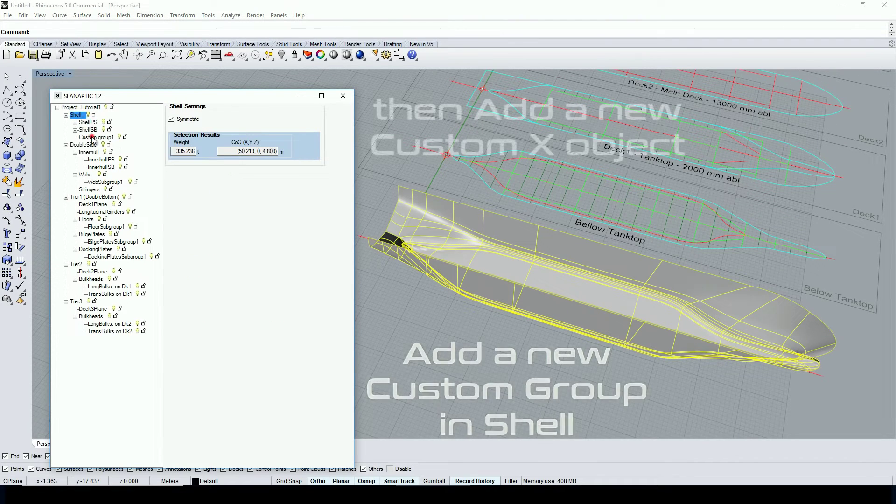
pyautogui.click(93, 138)
pyautogui.rightClick(93, 138)
pyautogui.click(100, 151)
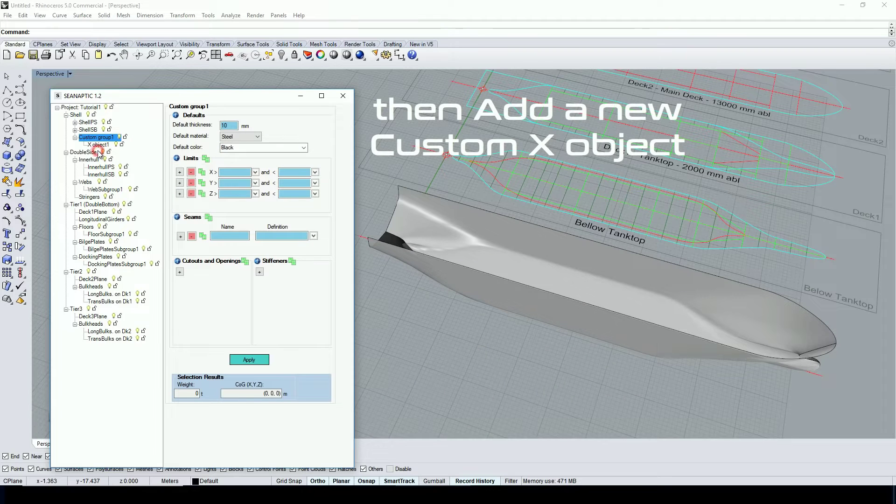
# - Rename the new X object in the custom group as Transom
pyautogui.click(99, 145)
pyautogui.rightClick(99, 146)
pyautogui.click(106, 150)
pyautogui.write('Transom')
pyautogui.press('Return')
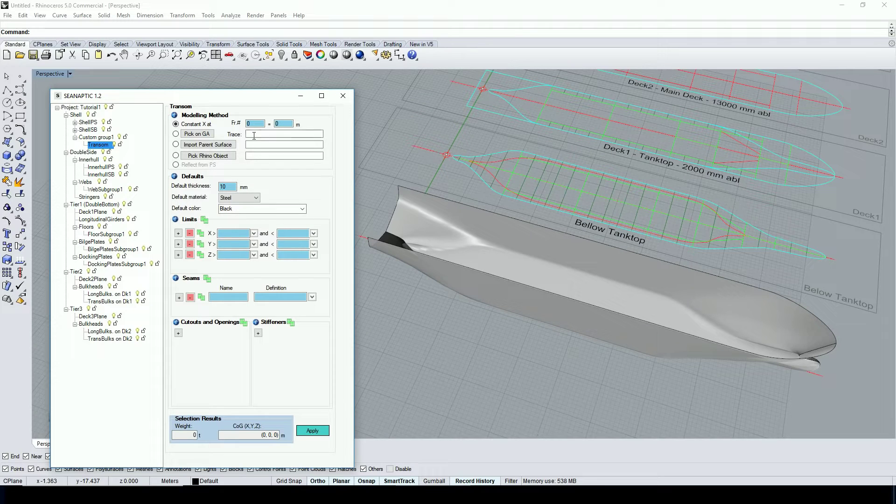
# - Generate the Transom at X = -2 m, limited in Y between ShellSB and ShellPS and in Z below 13.4 m
pyautogui.write('-2')
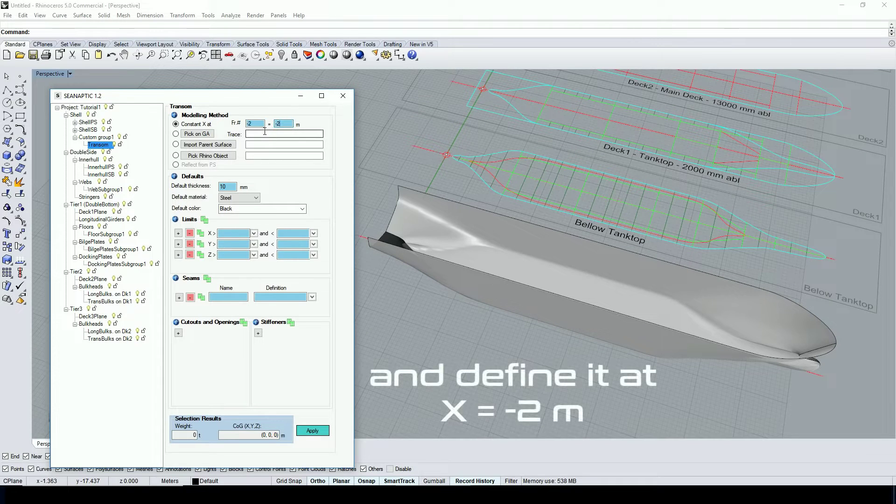
pyautogui.click(253, 244)
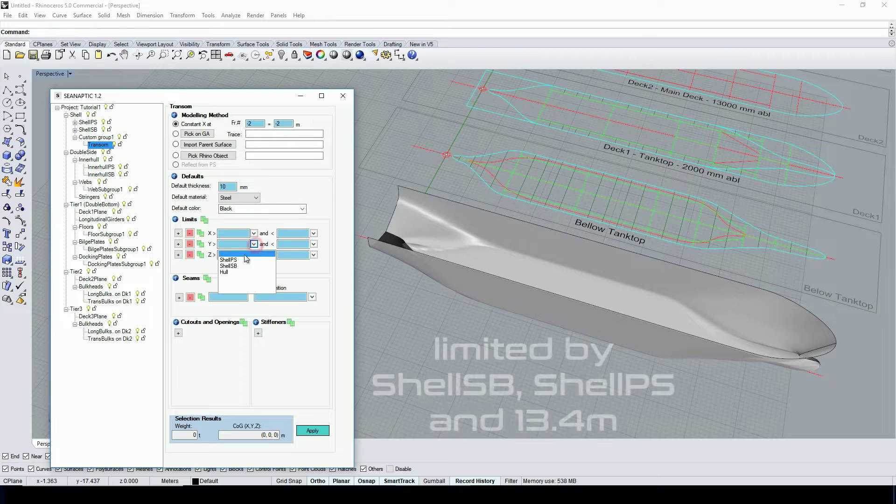
pyautogui.click(238, 266)
pyautogui.click(313, 244)
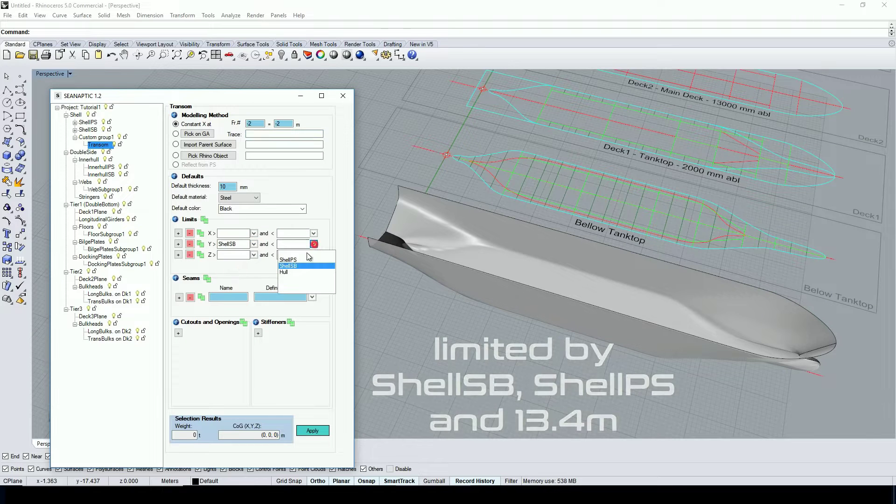
pyautogui.click(294, 260)
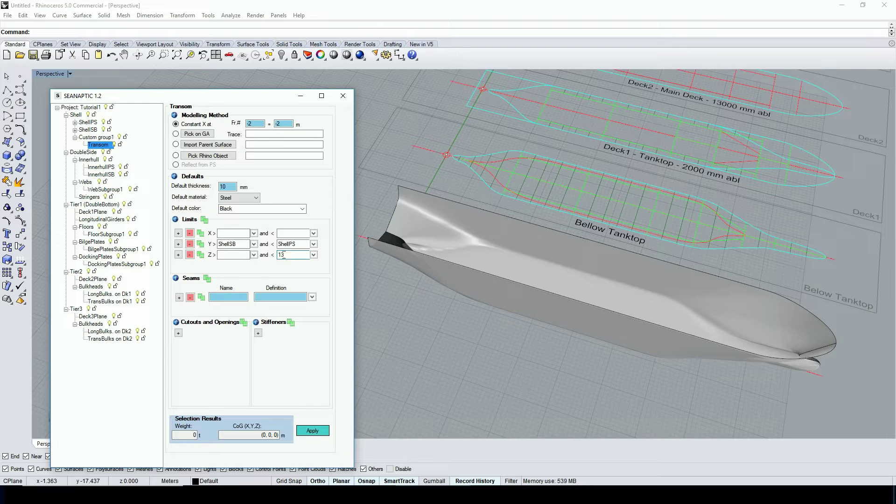
pyautogui.click(313, 431)
# - Trim the shell's aft end by setting Transom as the lower X limit of ShellPS and regenerating it
pyautogui.scroll(-5, 477, 256)
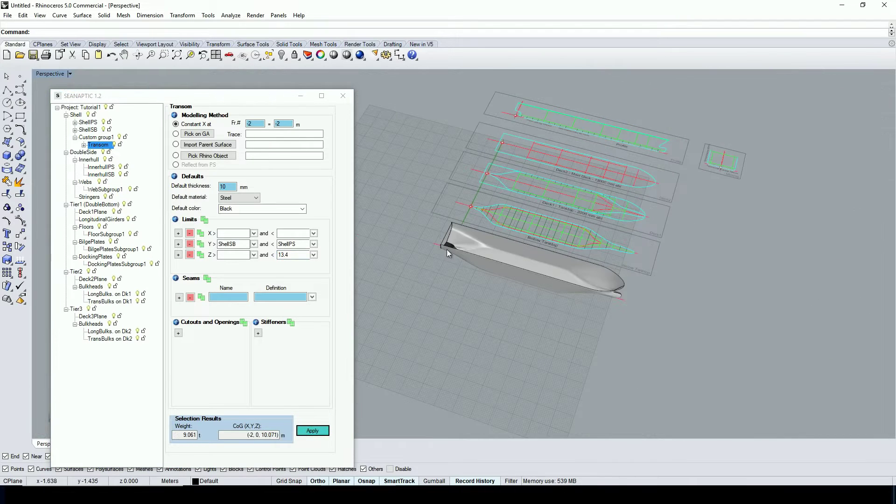
pyautogui.scroll(5, 439, 236)
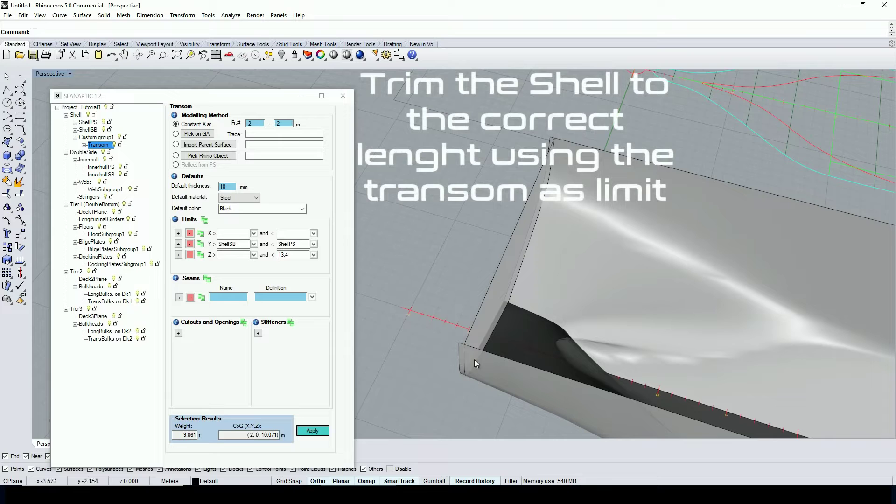
pyautogui.click(87, 123)
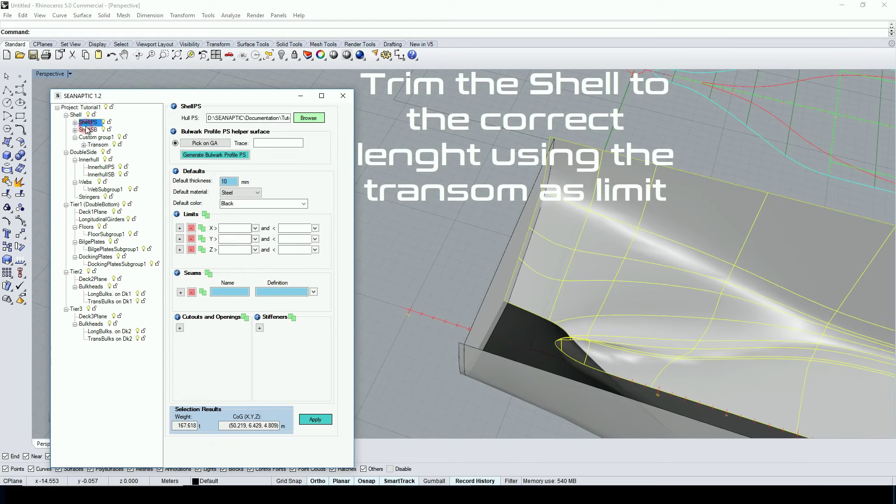
pyautogui.click(254, 228)
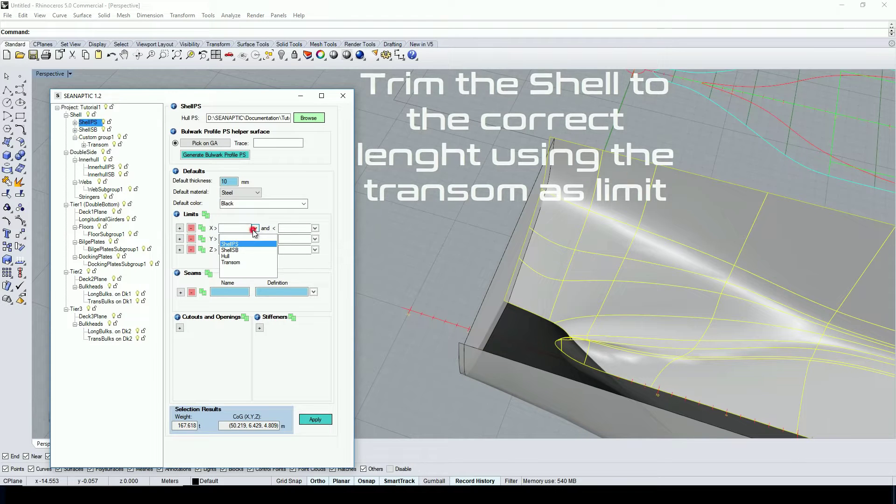
pyautogui.click(231, 263)
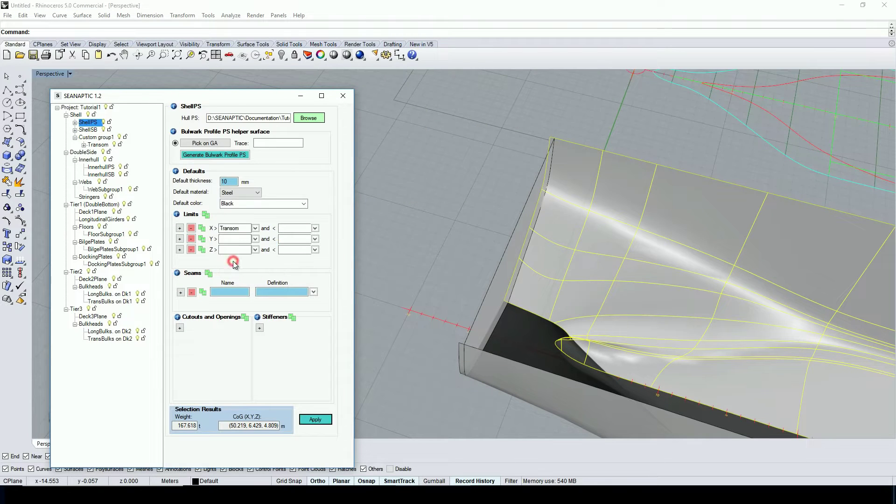
pyautogui.click(316, 419)
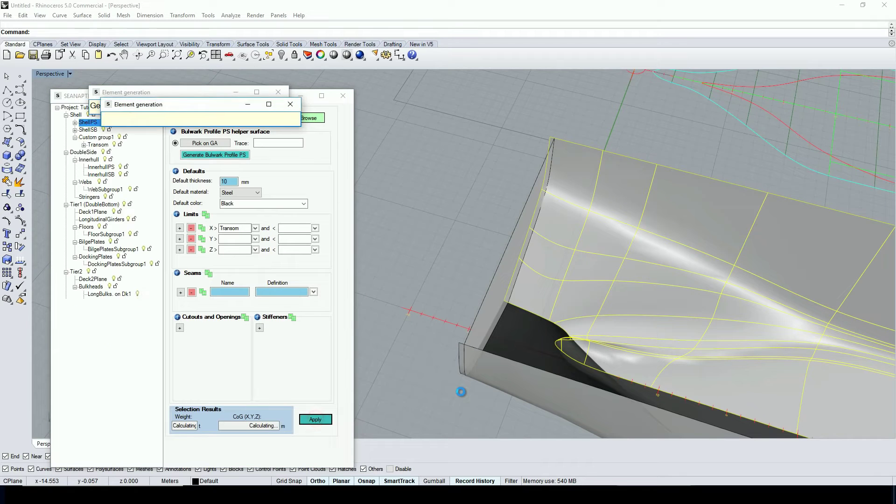
pyautogui.scroll(-6, 411, 189)
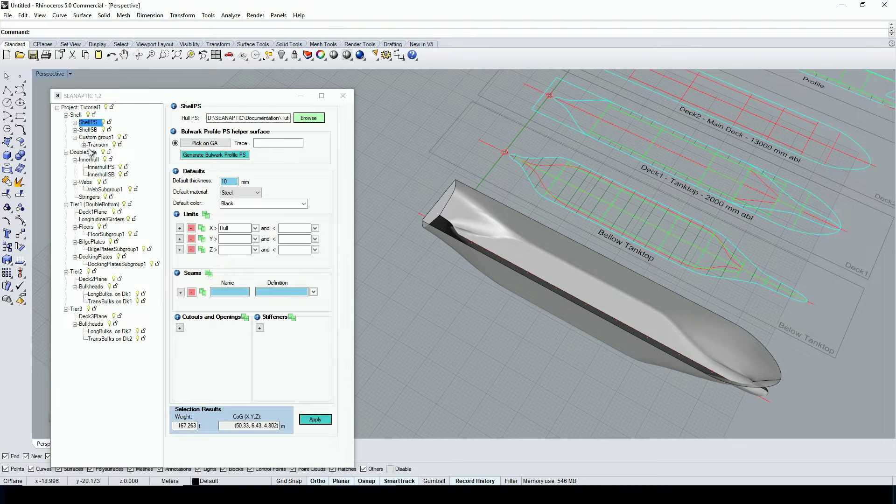
# - Model the tank top as Deck1Plane at Z = 2 m, limited in Y between ShellSB and ShellPS
pyautogui.click(92, 212)
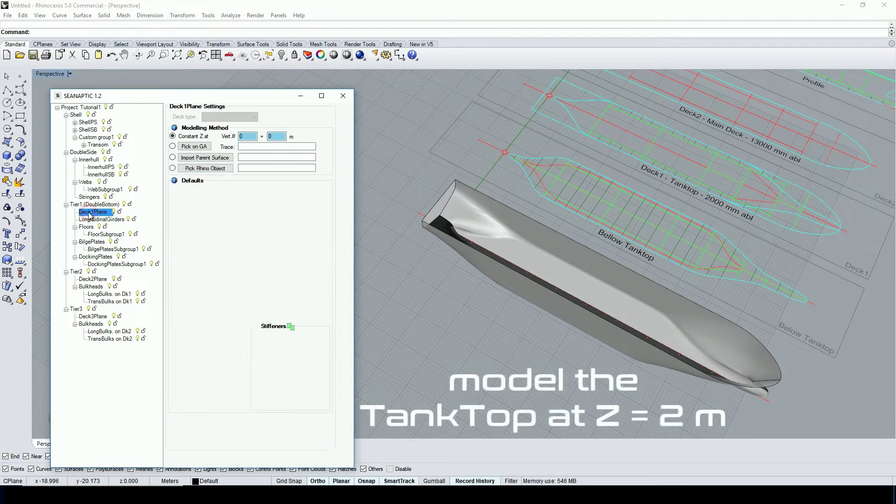
pyautogui.doubleClick(276, 136)
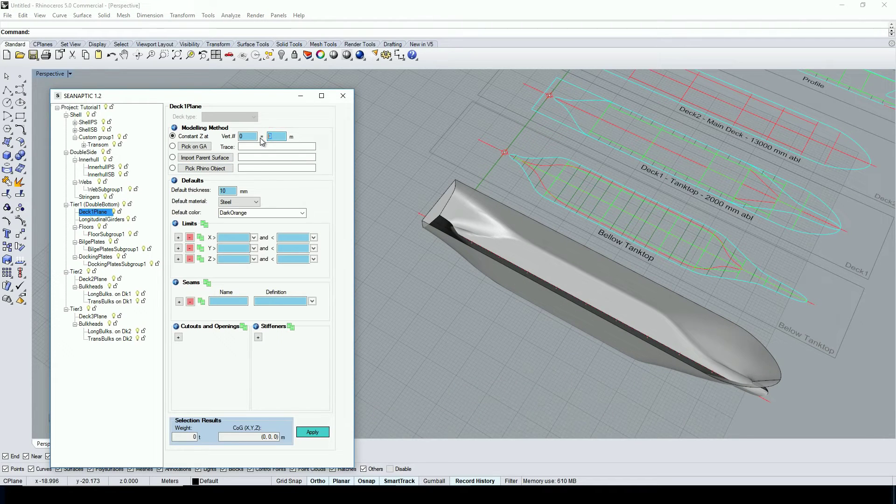
pyautogui.click(254, 248)
pyautogui.click(237, 270)
pyautogui.click(314, 248)
pyautogui.click(296, 264)
pyautogui.click(313, 432)
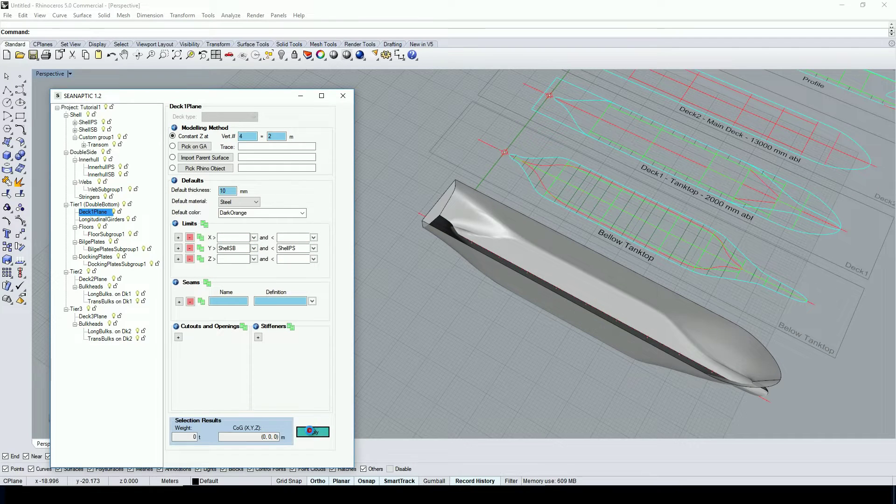
pyautogui.moveTo(468, 266); pyautogui.dragTo(430, 259, button='right')
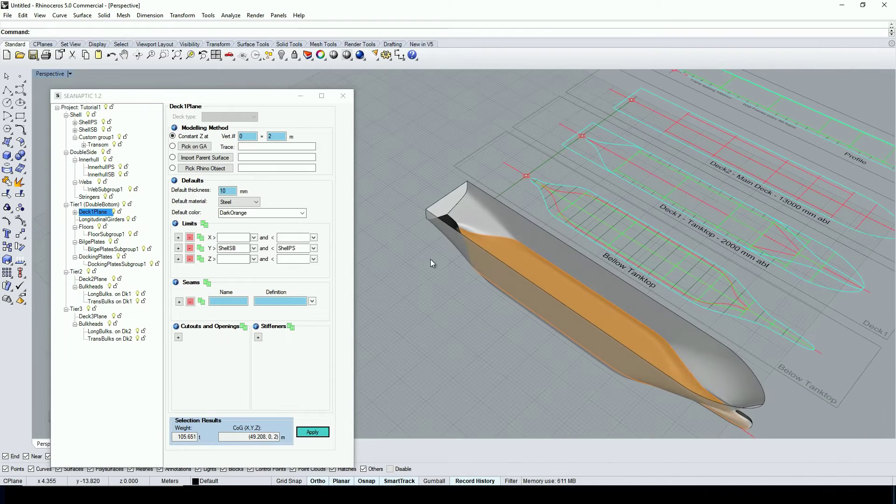
# - Pick the five longitudinal girder traces for LongitudinalGirders on the Below Tanktop arrangement drawing
pyautogui.click(113, 220)
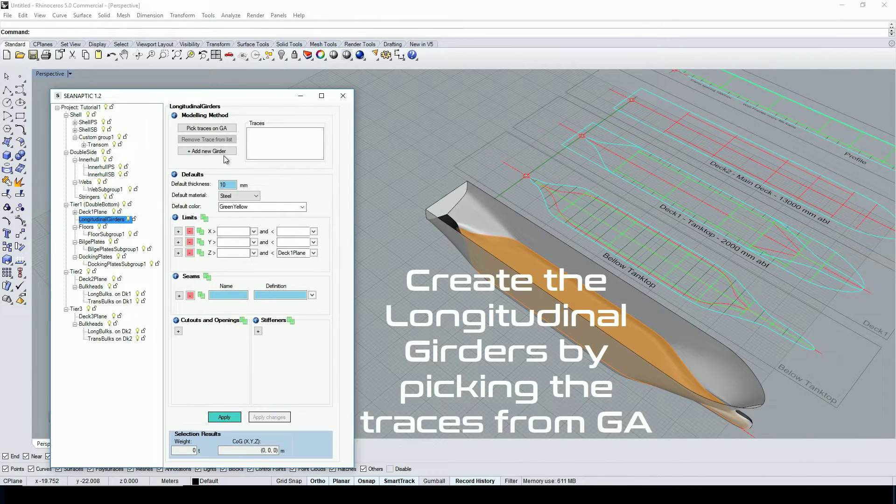
pyautogui.click(216, 129)
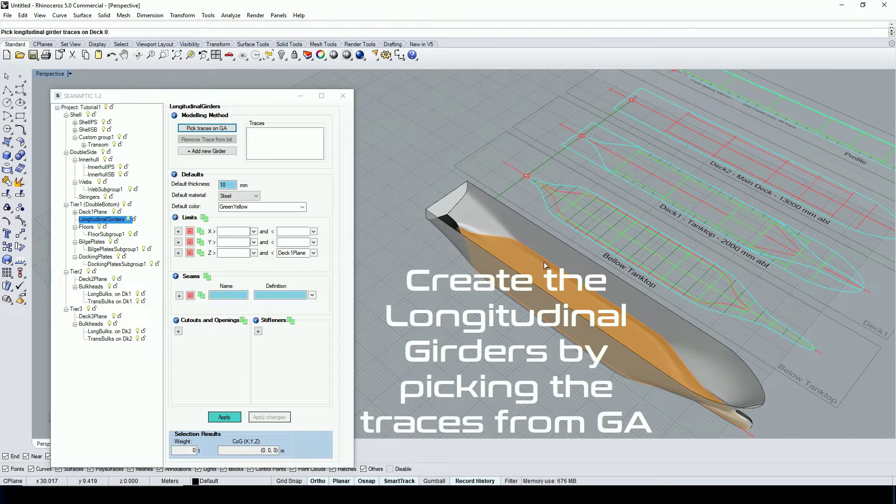
pyautogui.scroll(3, 638, 251)
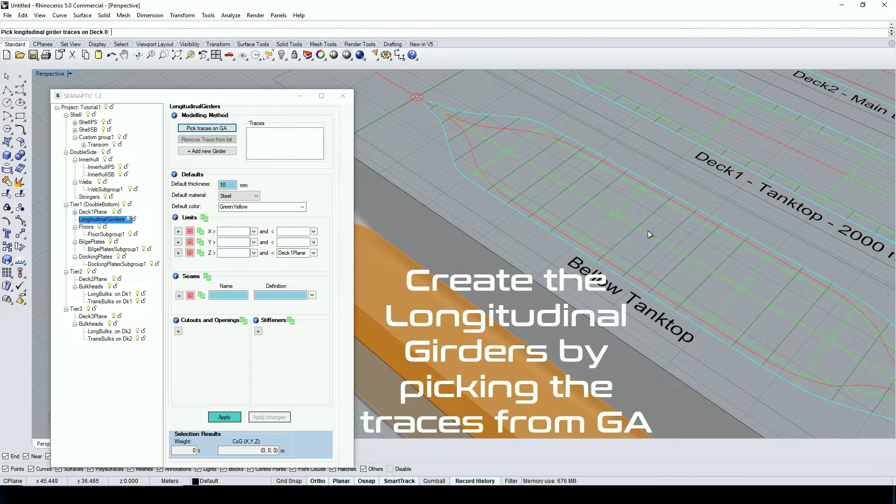
pyautogui.click(674, 208)
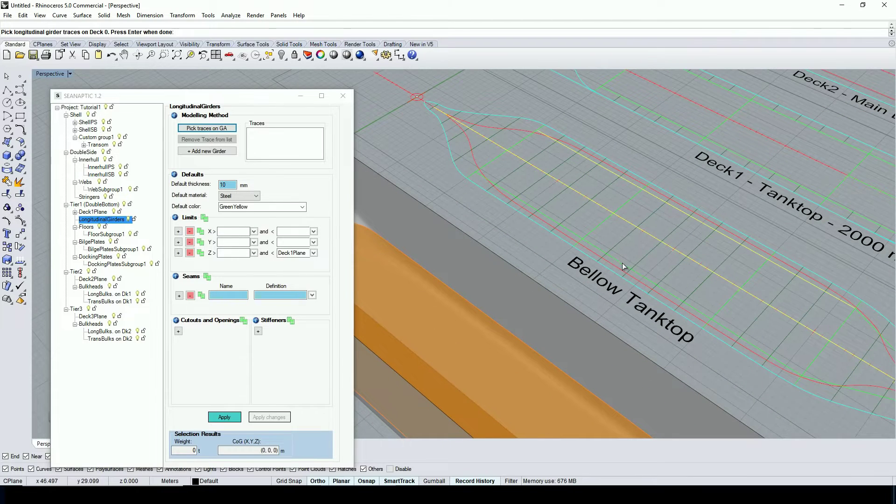
pyautogui.scroll(-5, 662, 237)
pyautogui.scroll(6, 736, 293)
pyautogui.click(735, 296)
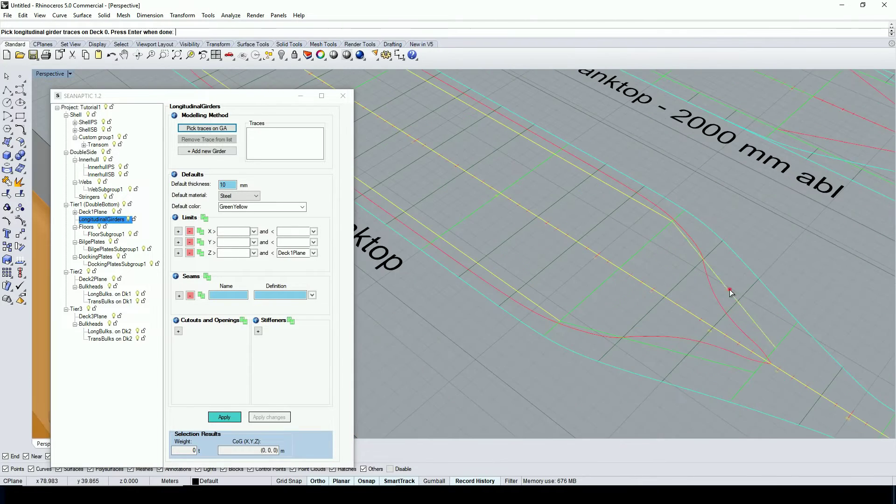
pyautogui.click(675, 351)
pyautogui.scroll(-5, 700, 294)
pyautogui.press('Return')
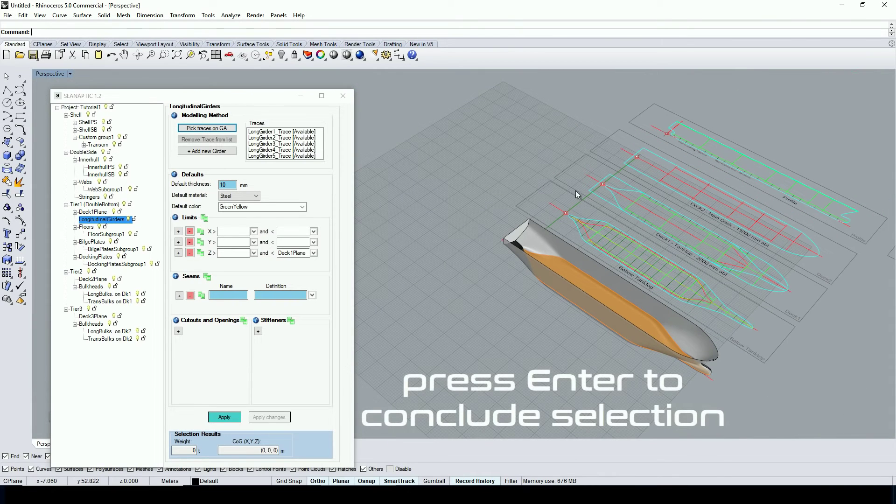
# - Generate the longitudinal girders with 8 mm default thickness, limited in Z between Hull and Deck1Plane
pyautogui.doubleClick(228, 187)
pyautogui.write('8')
pyautogui.click(274, 187)
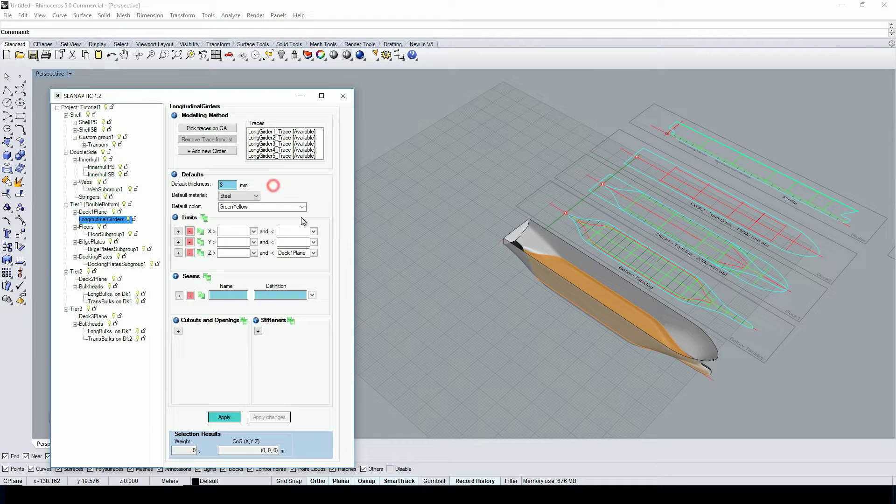
pyautogui.click(255, 254)
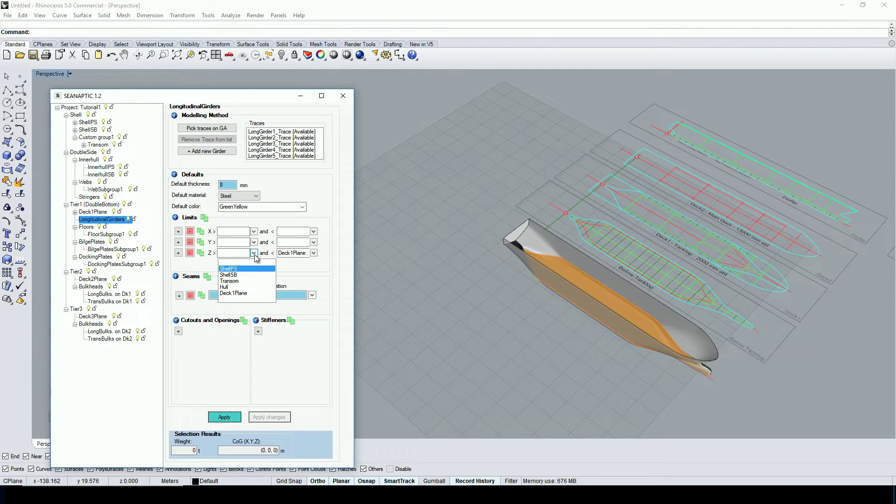
pyautogui.click(230, 288)
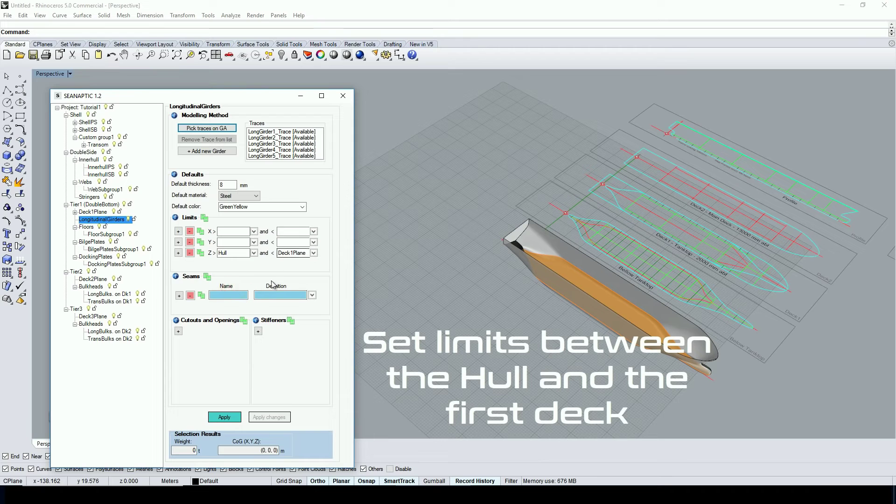
pyautogui.click(235, 417)
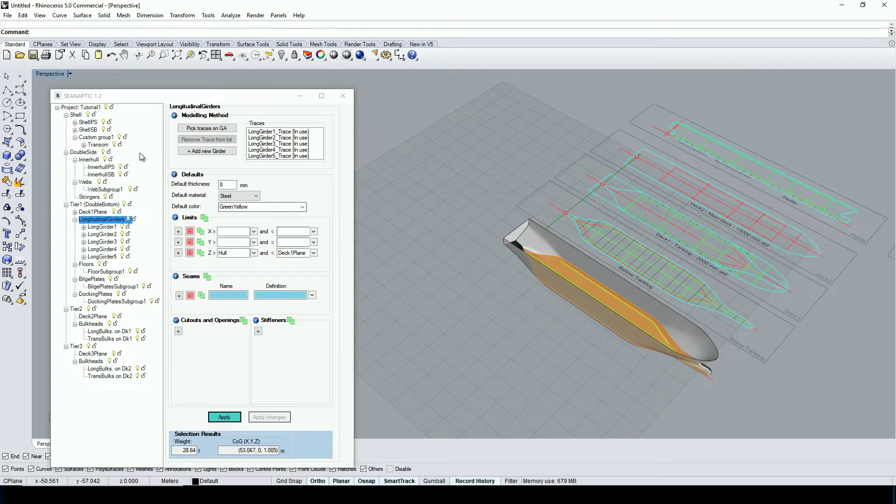
# - Hide the Shell group and inspect the longitudinal girders together with the tank top
pyautogui.click(88, 115)
pyautogui.moveTo(561, 348)
pyautogui.mouseDown(button='right')
pyautogui.moveTo(552, 232)
pyautogui.moveTo(524, 244)
pyautogui.moveTo(452, 167)
pyautogui.moveTo(460, 191)
pyautogui.moveTo(550, 307)
pyautogui.moveTo(572, 356)
pyautogui.mouseUp(button='right')
pyautogui.scroll(5, 452, 167)
pyautogui.scroll(-5, 452, 167)
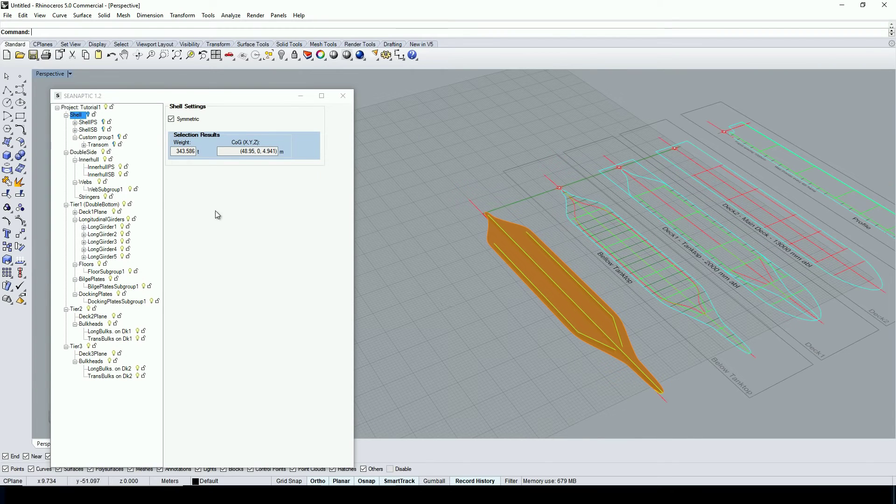
# - Show the Shell group again and locate FloorSubgroup1 at every 4 frames from frame 20 to frame 100
pyautogui.click(87, 115)
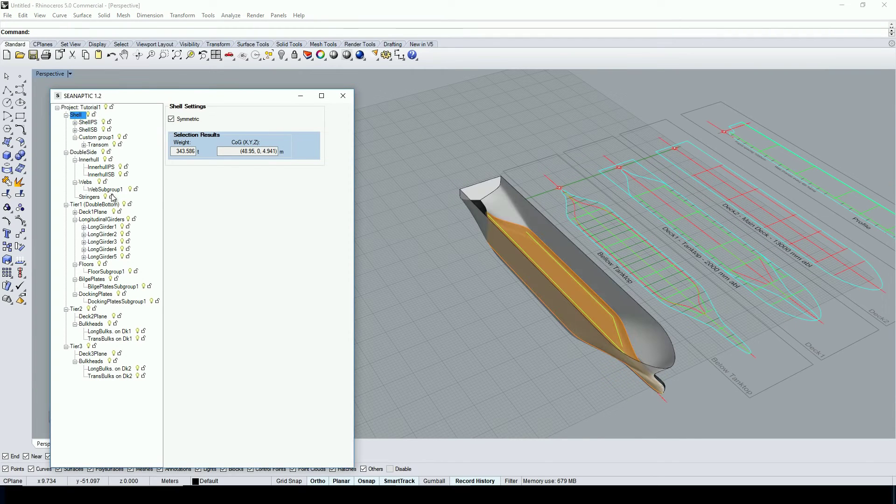
pyautogui.click(75, 220)
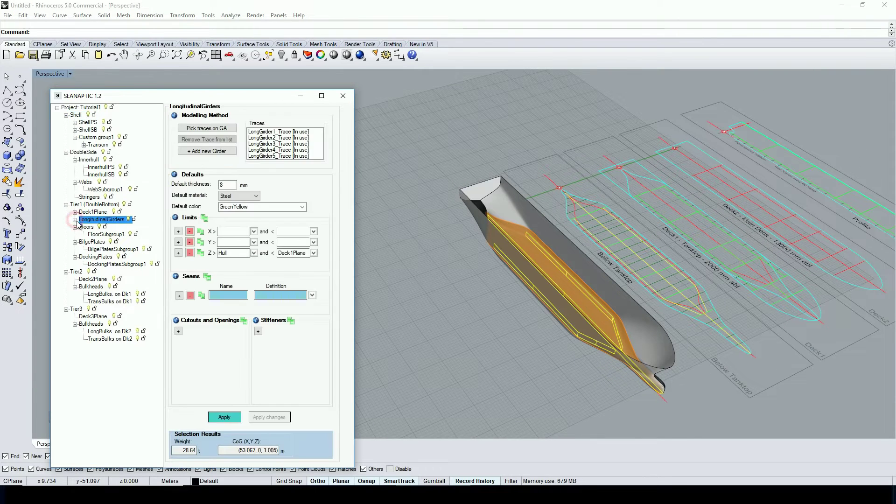
pyautogui.click(90, 234)
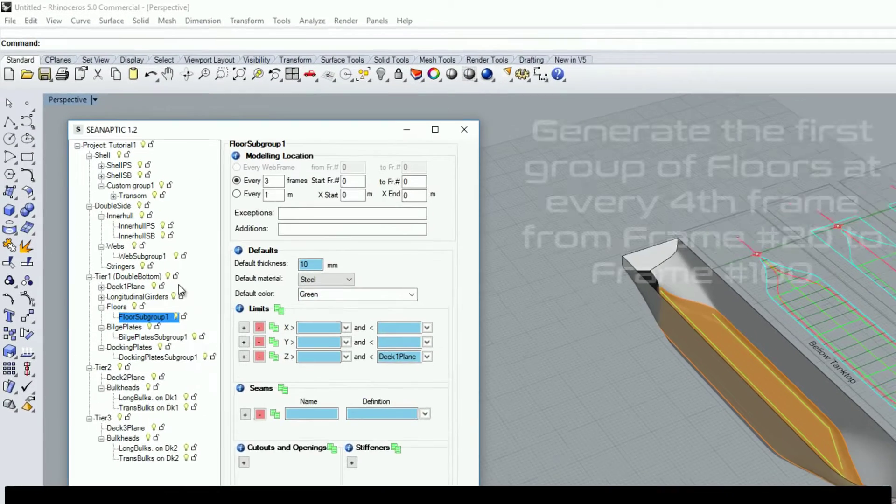
pyautogui.doubleClick(201, 136)
pyautogui.write('4')
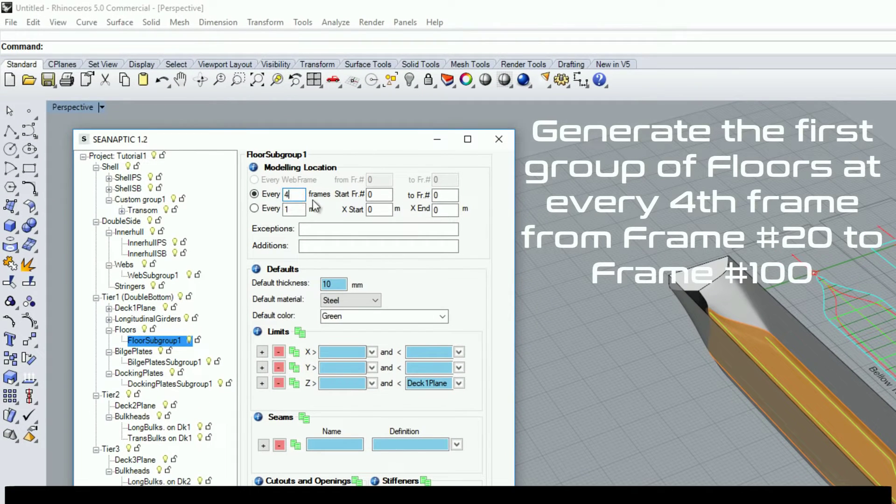
pyautogui.doubleClick(371, 195)
pyautogui.write('20')
pyautogui.doubleClick(439, 196)
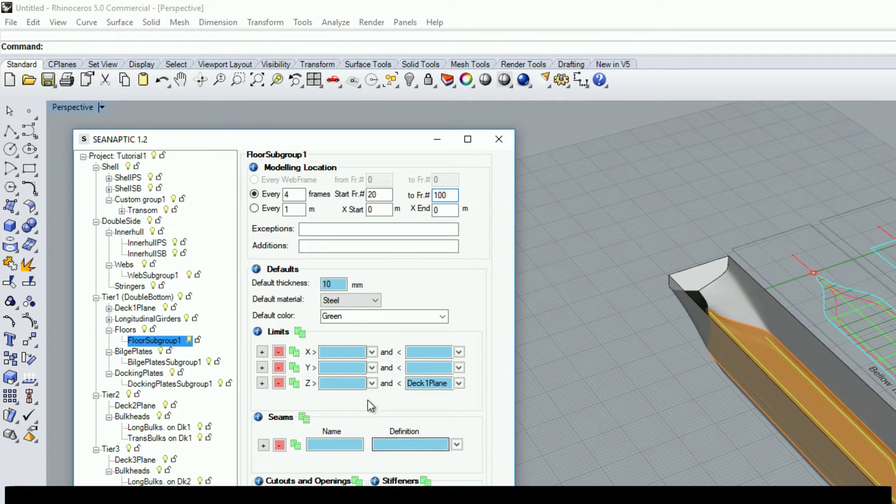
# - Set the lower Z limit of FloorSubgroup1 to Hull and generate the floors
pyautogui.click(372, 383)
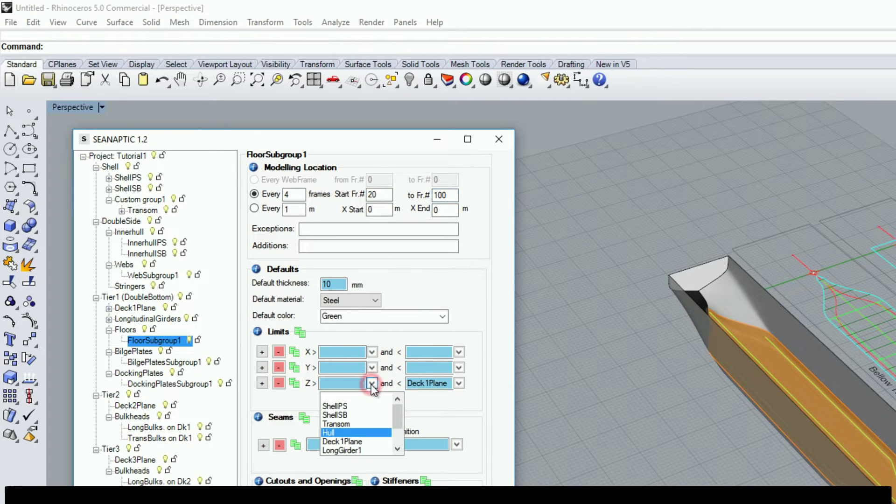
pyautogui.click(343, 432)
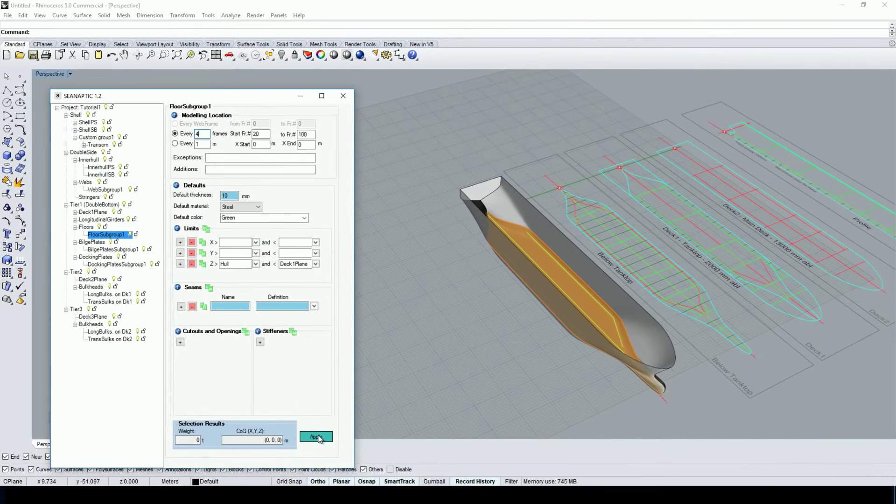
pyautogui.click(316, 437)
pyautogui.scroll(5, 534, 313)
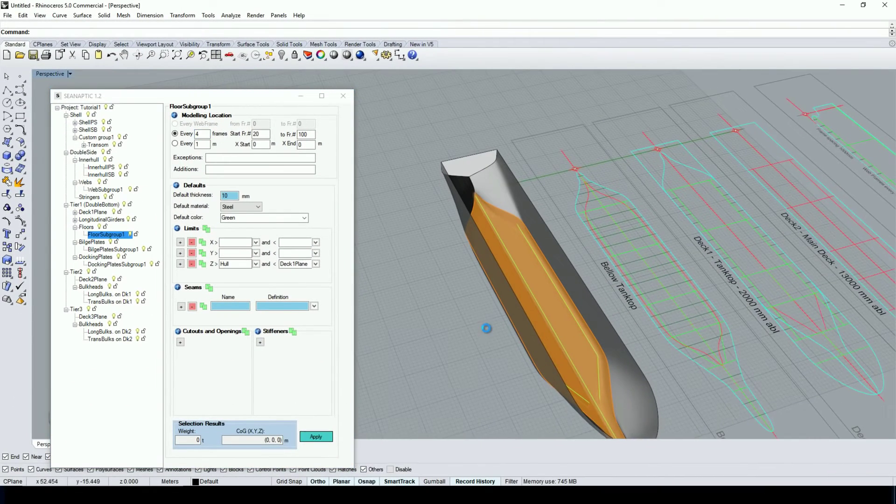
pyautogui.scroll(2, 527, 371)
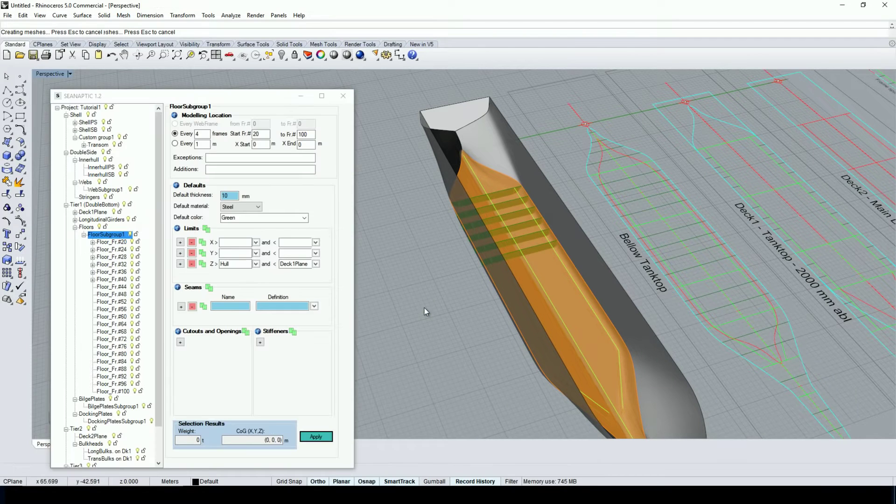
pyautogui.moveTo(425, 307); pyautogui.dragTo(463, 307, button='right')
pyautogui.click(84, 235)
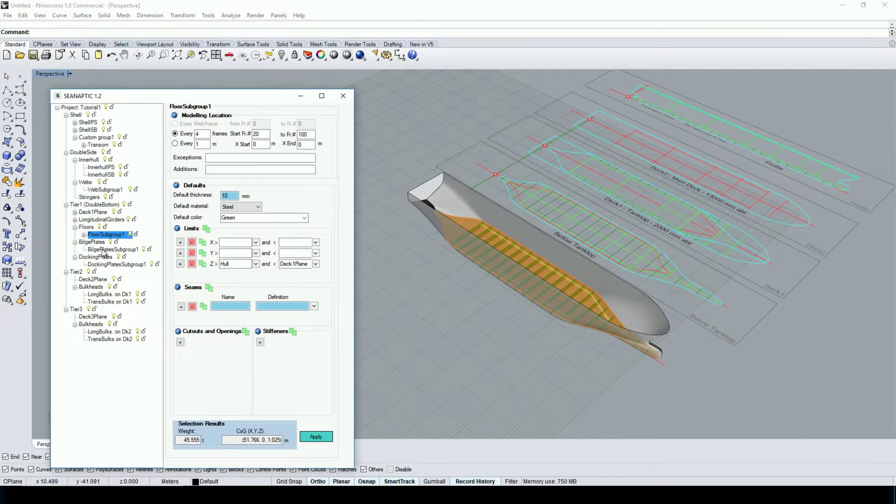
# - Locate BilgePlatesSubgroup1 at every frame space from frame 20 to 72, with the exceptions (#4 #20 #72)
pyautogui.click(105, 250)
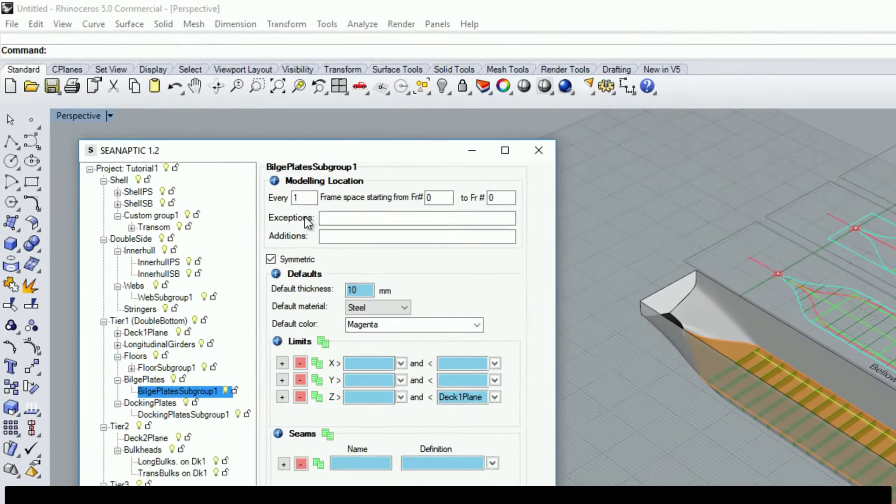
pyautogui.doubleClick(464, 210)
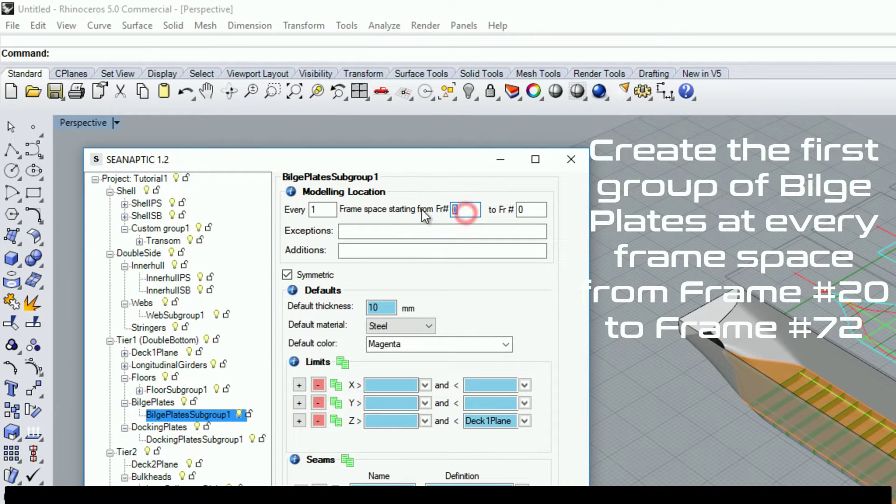
pyautogui.write('20')
pyautogui.doubleClick(526, 210)
pyautogui.write('72')
pyautogui.click(399, 231)
pyautogui.write('(')
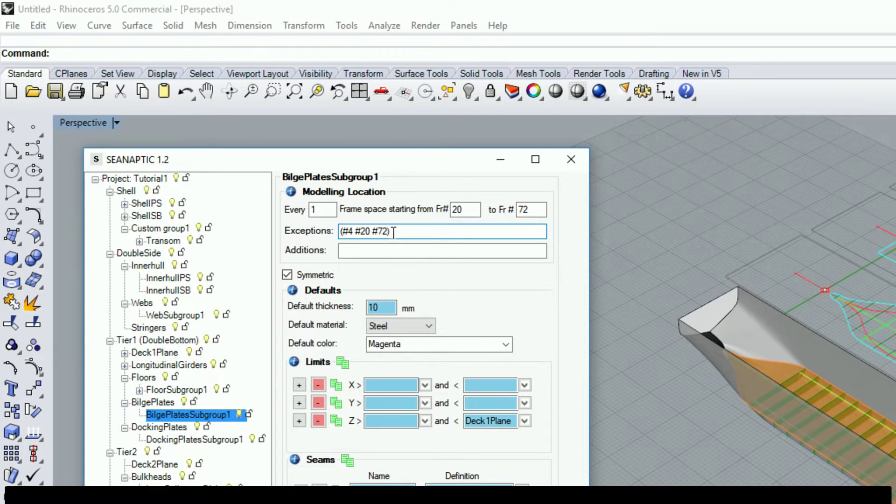
# - Set the lower limits of BilgePlatesSubgroup1 to LongGirder2 in Y and ShellPS in Z
pyautogui.click(425, 402)
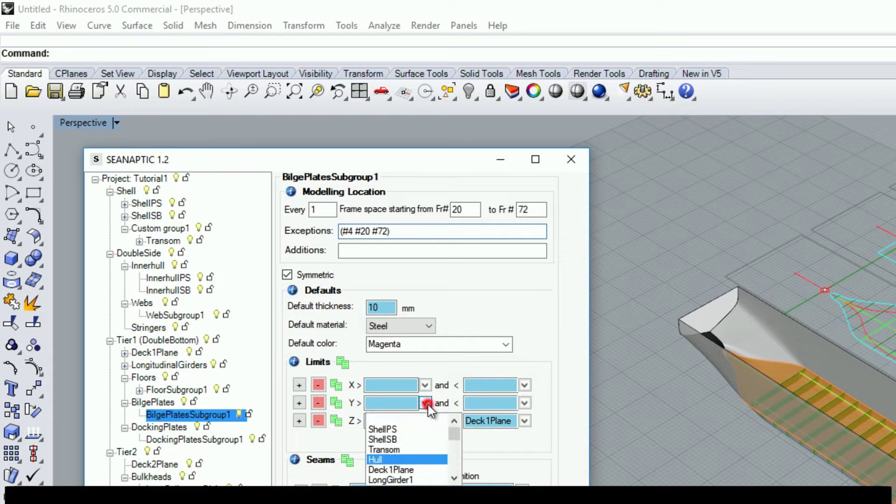
pyautogui.scroll(-1, 414, 461)
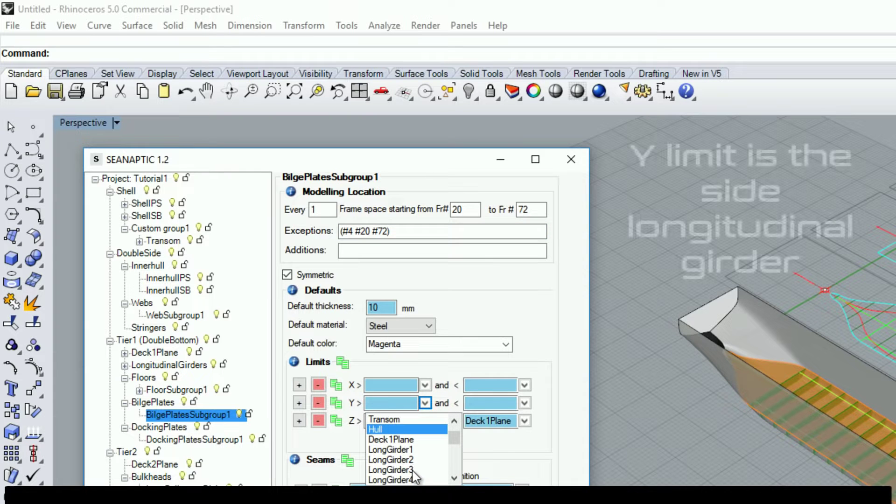
pyautogui.click(410, 460)
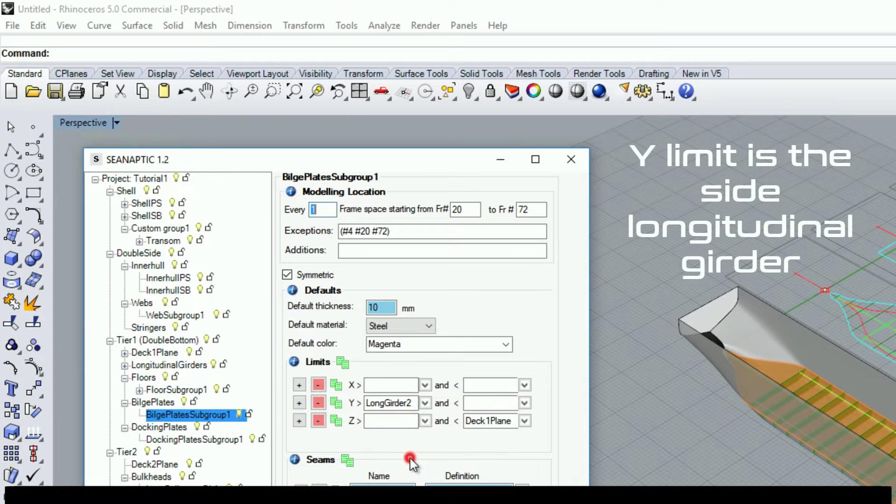
pyautogui.click(425, 420)
pyautogui.scroll(1, 396, 451)
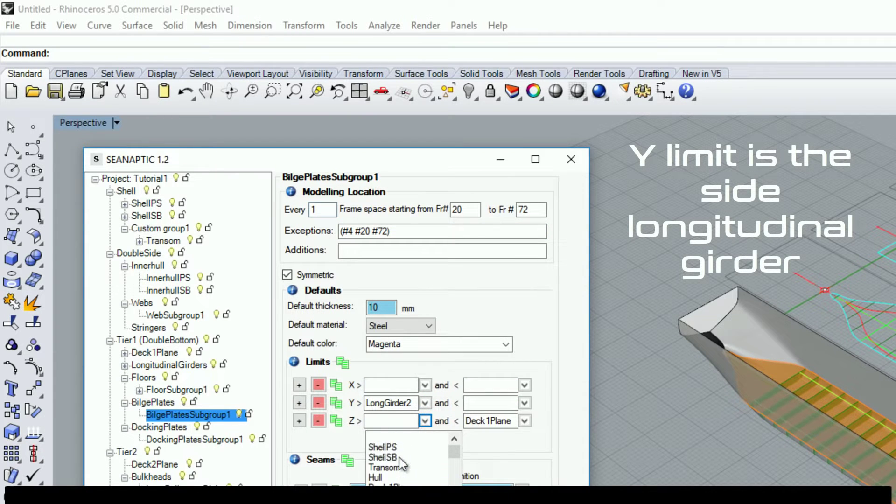
pyautogui.click(395, 447)
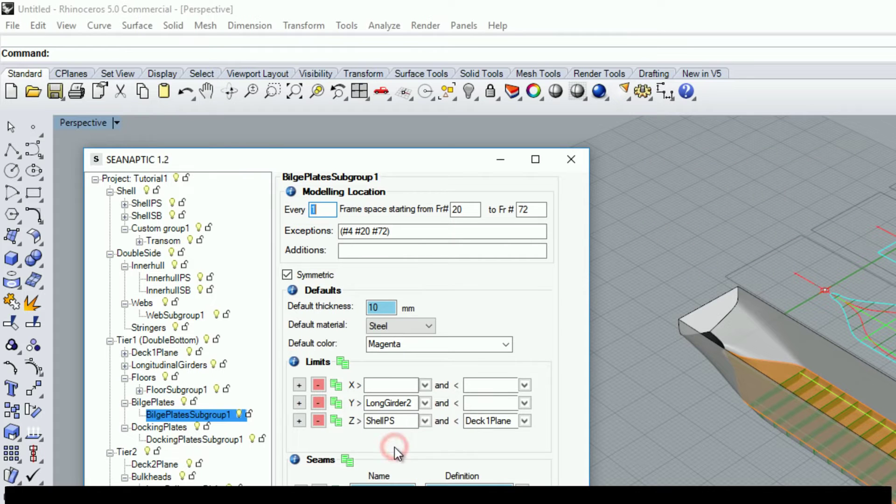
# - Set the default thickness of BilgePlatesSubgroup1 to 7 mm and generate the bilge plates
pyautogui.doubleClick(387, 307)
pyautogui.write('7')
pyautogui.click(423, 291)
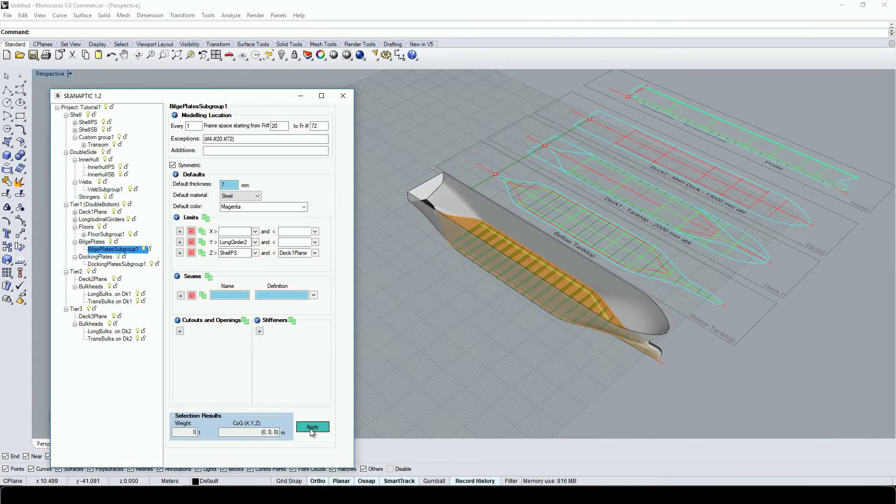
pyautogui.click(311, 428)
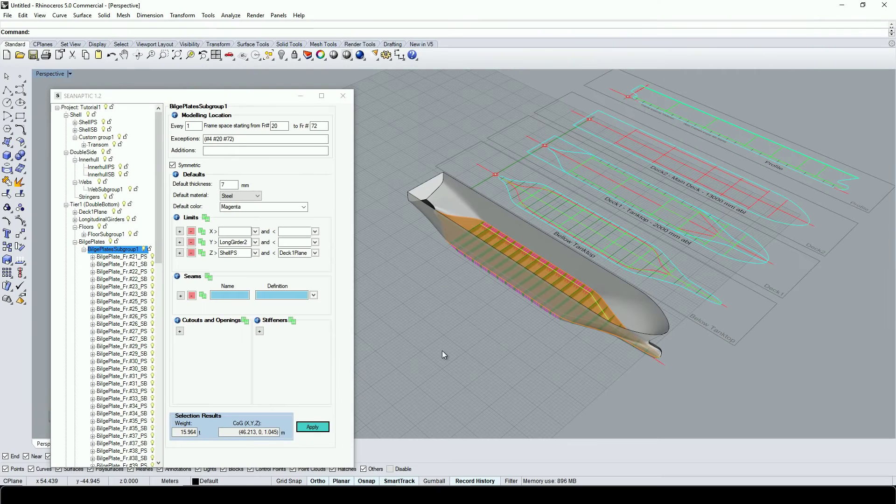
# - Hide the Shell group and inspect the bilge plates and the forward floors from below
pyautogui.moveTo(441, 350); pyautogui.dragTo(476, 200, button='right')
pyautogui.scroll(3, 477, 199)
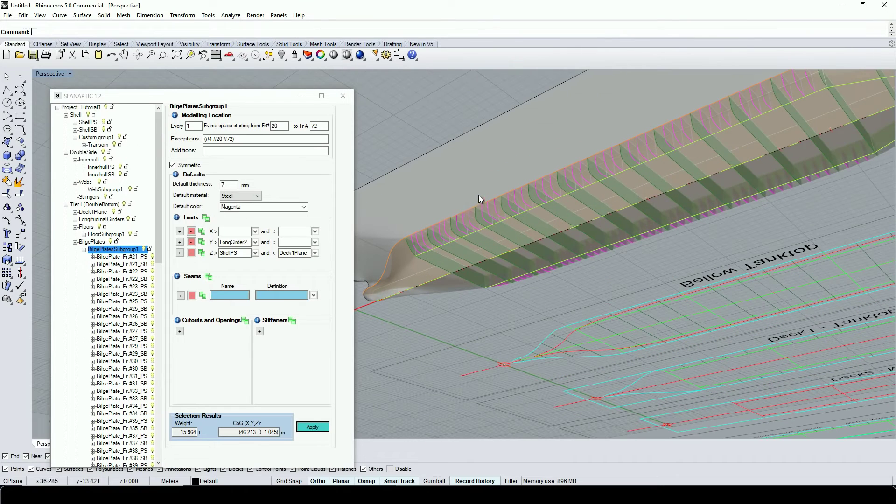
pyautogui.click(89, 114)
pyautogui.moveTo(420, 308); pyautogui.dragTo(559, 250, button='right')
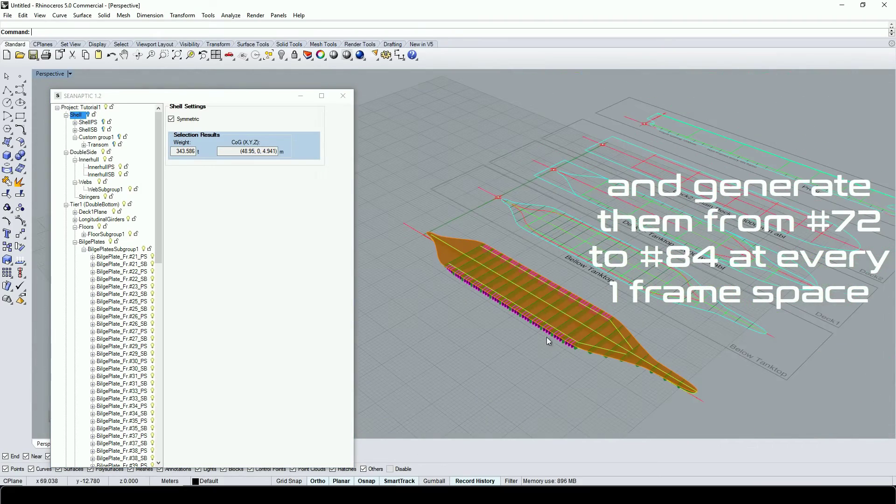
pyautogui.moveTo(547, 337); pyautogui.dragTo(631, 162, button='right')
pyautogui.scroll(3, 631, 163)
pyautogui.scroll(5, 564, 150)
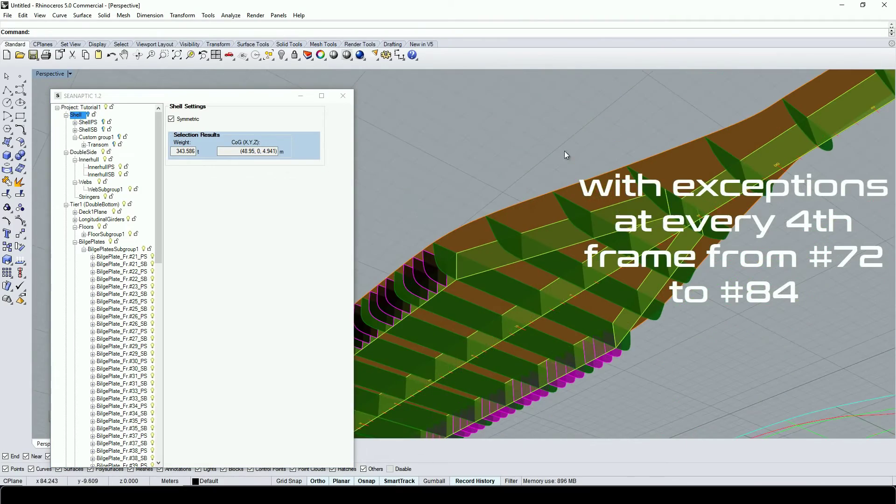
# - Add a second subgroup under BilgePlates and open its settings
pyautogui.click(87, 254)
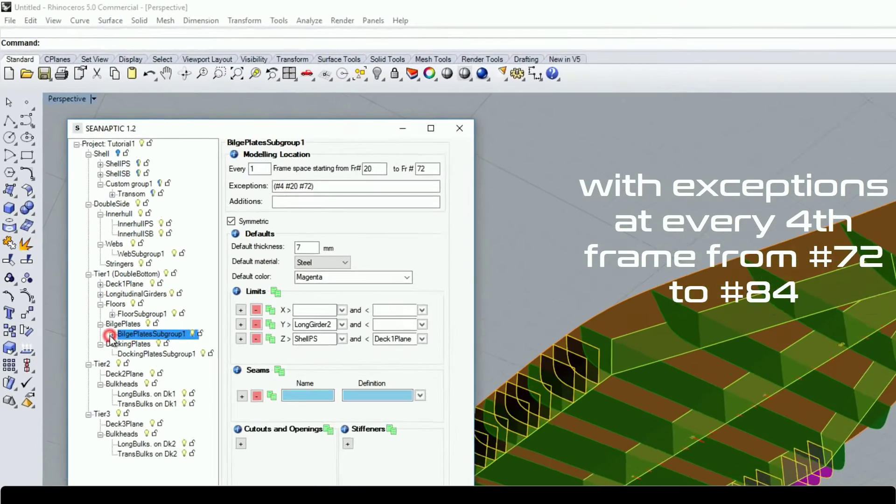
pyautogui.click(131, 365)
pyautogui.rightClick(132, 367)
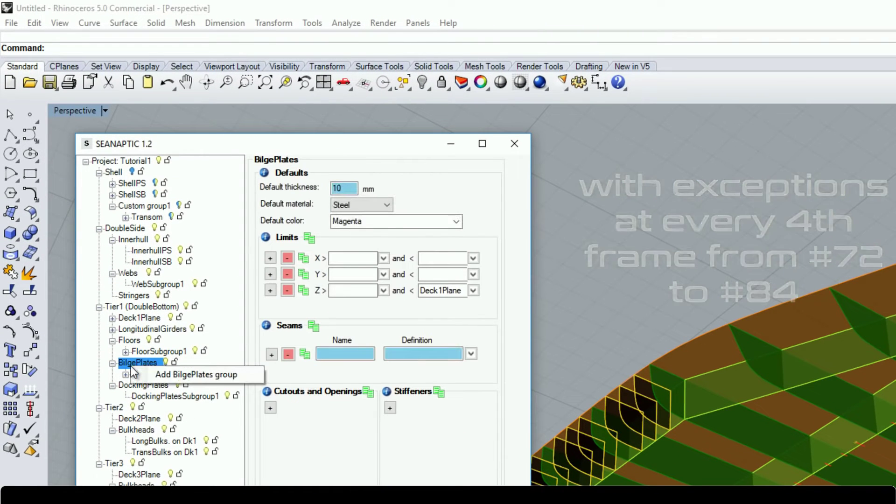
pyautogui.click(147, 376)
pyautogui.click(150, 387)
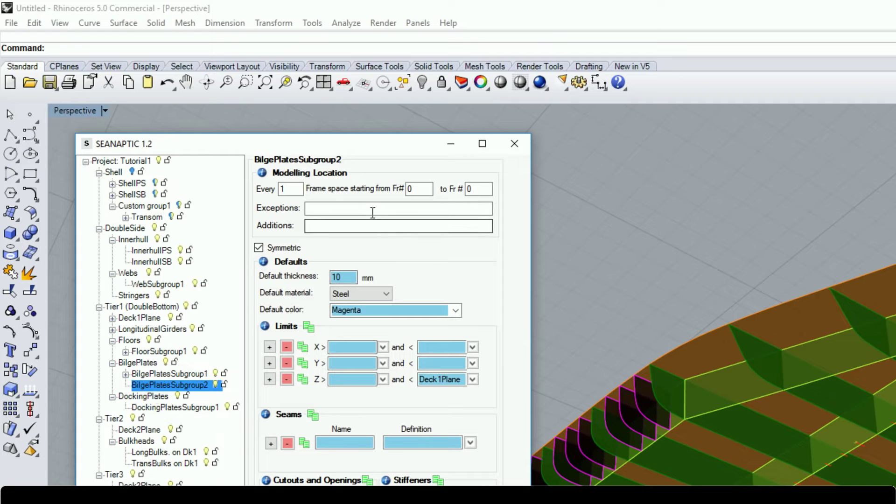
# - Set the starting frame of the second bilge plates subgroup to 72
pyautogui.click(287, 189)
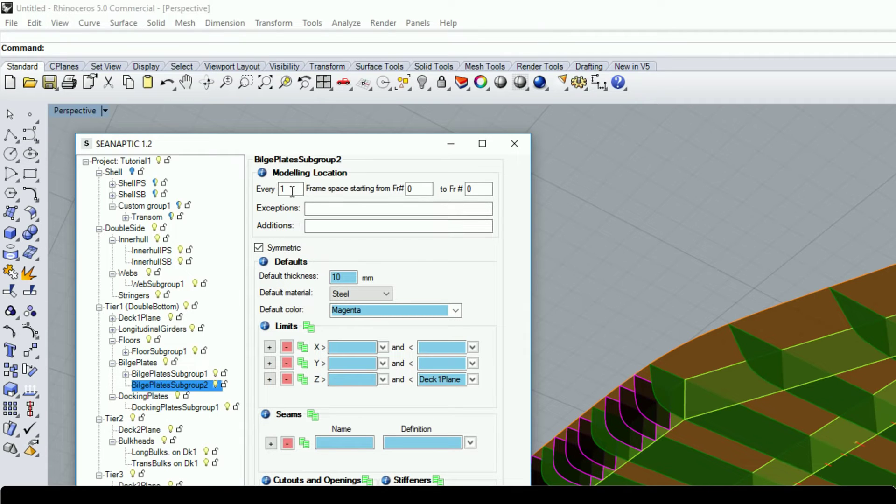
pyautogui.click(413, 189)
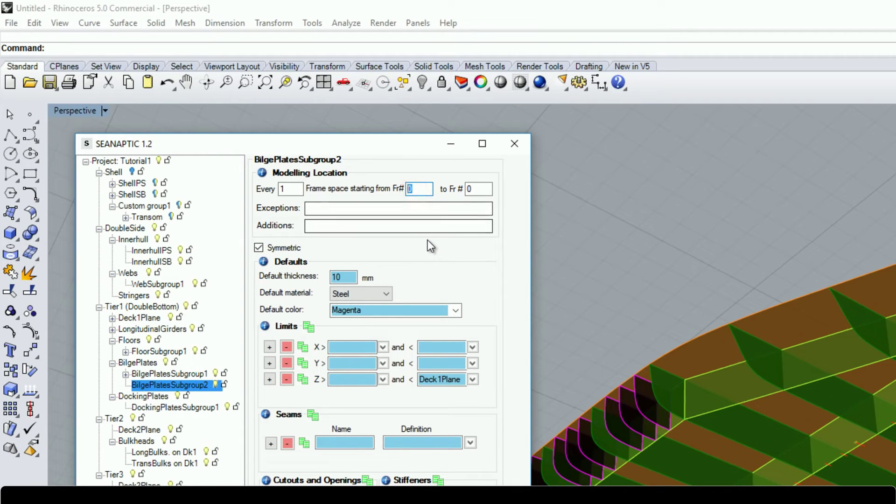
pyautogui.write('72')
pyautogui.click(476, 189)
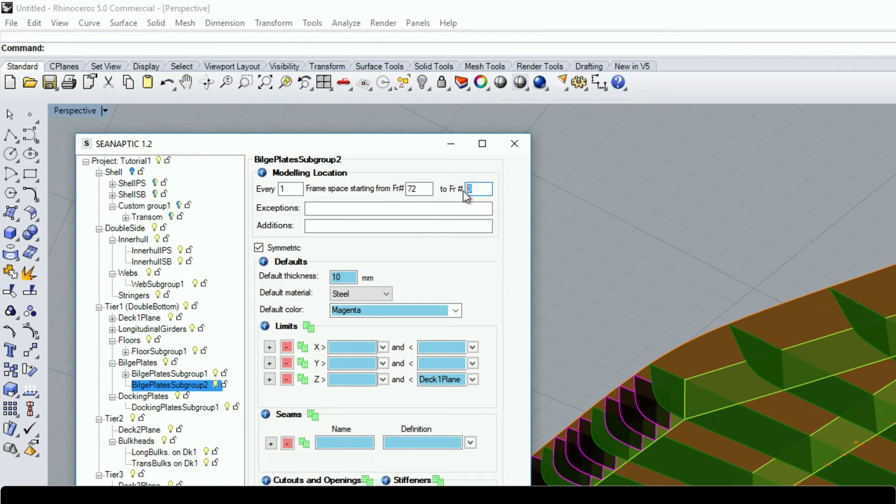